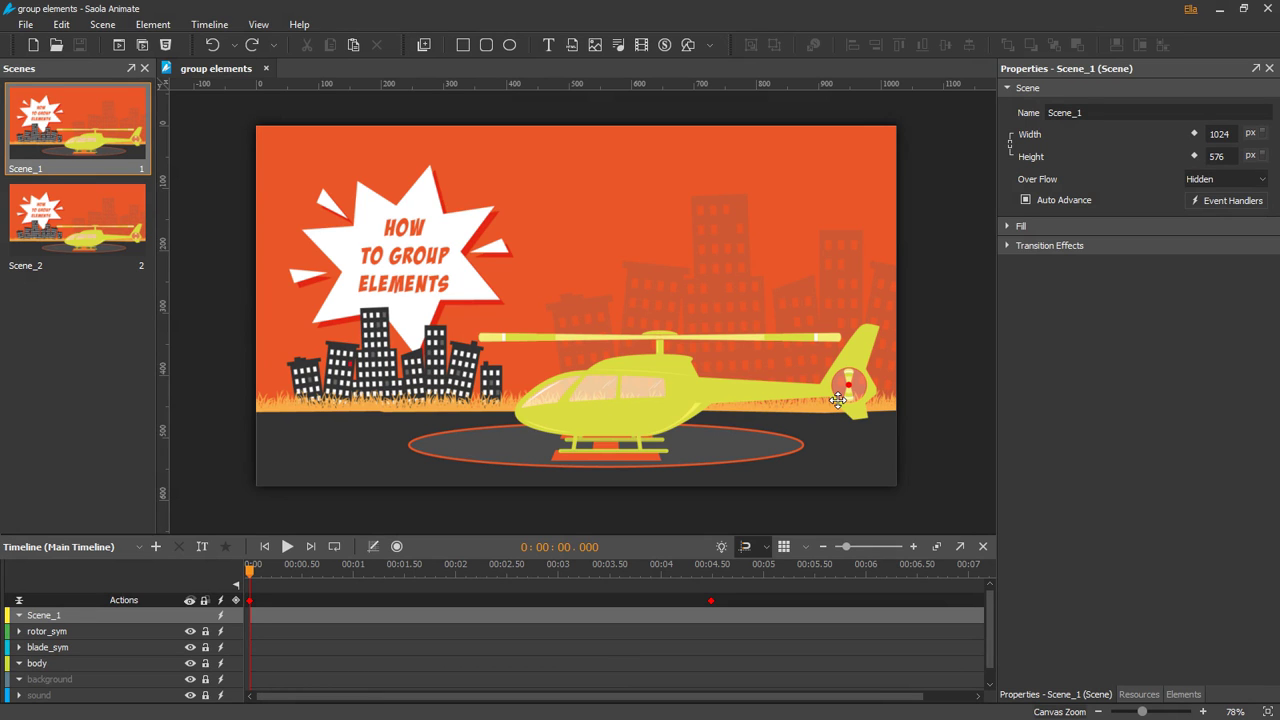
Group the body, blade_sym and rotor_sym elements in Scene_1 and shift the group to about Left 355 px, Top 315 px
left_click(161, 663)
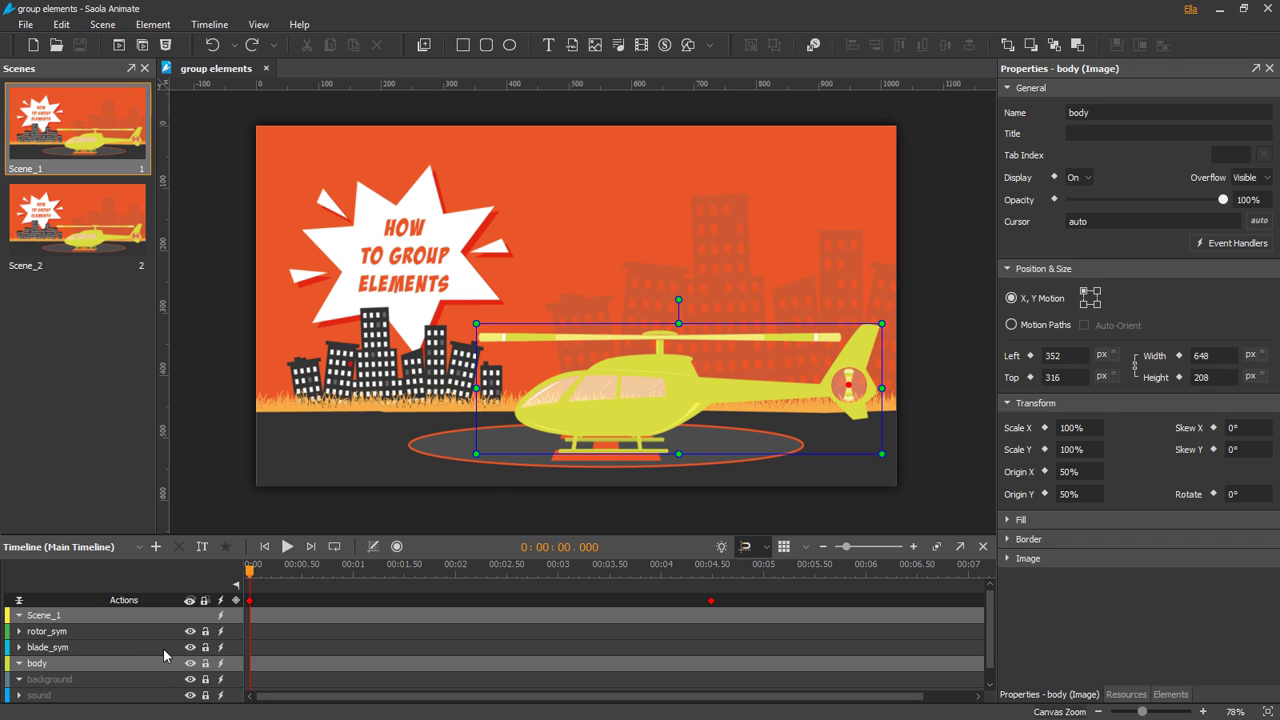
left_click(166, 647, "ctrl")
left_click(169, 631, "ctrl")
right_click(170, 629)
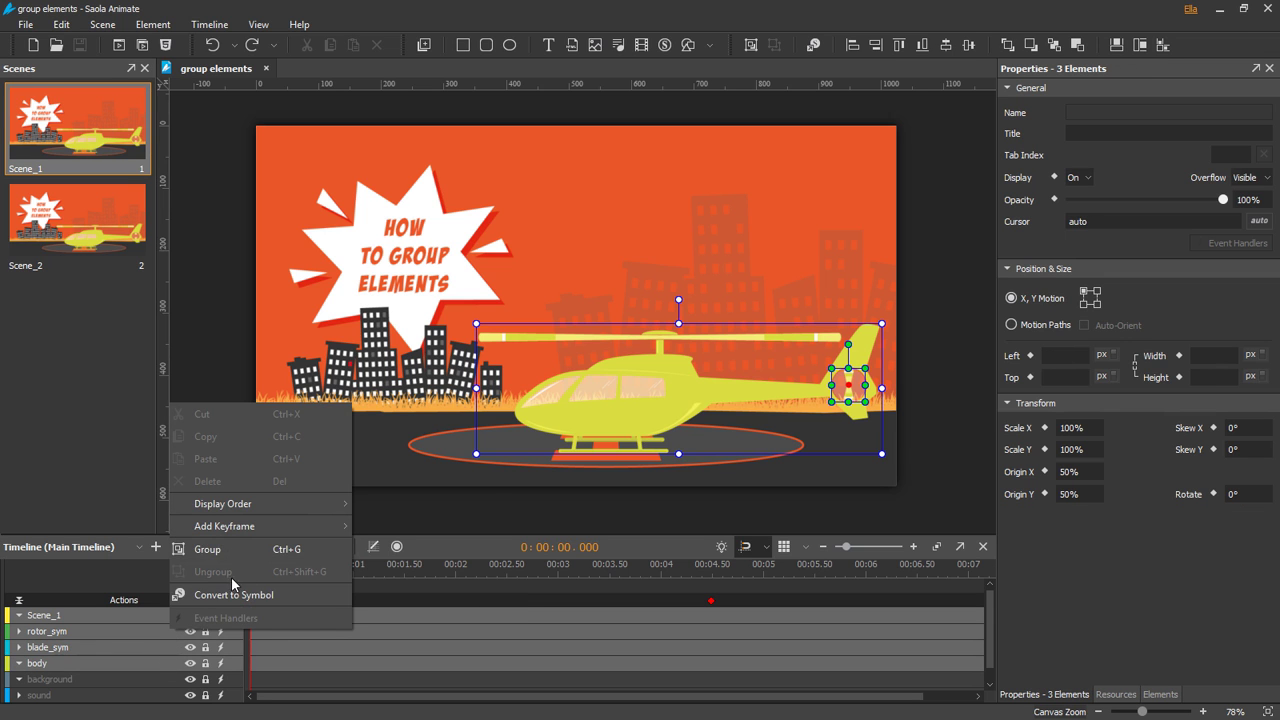
left_click(262, 546)
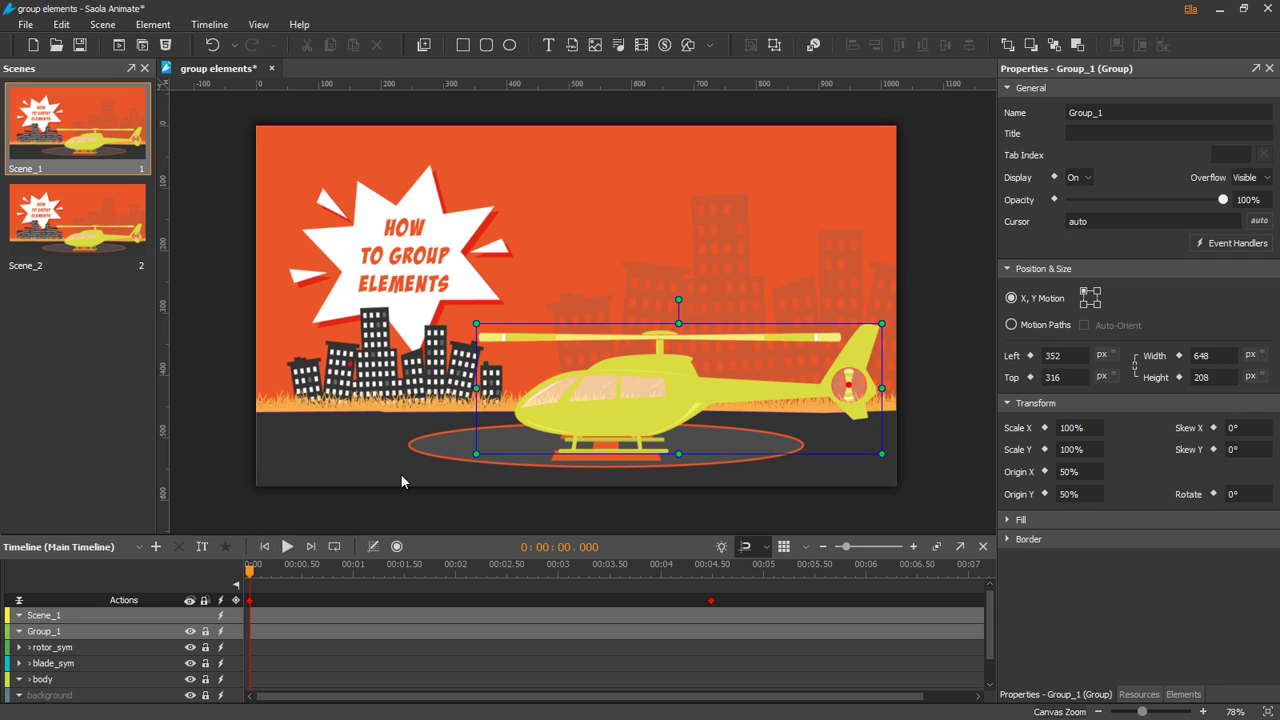
mouse_move(677, 392)
left_mouse_down()
mouse_move(640, 245)
mouse_move(683, 333)
mouse_move(680, 397)
left_mouse_up()
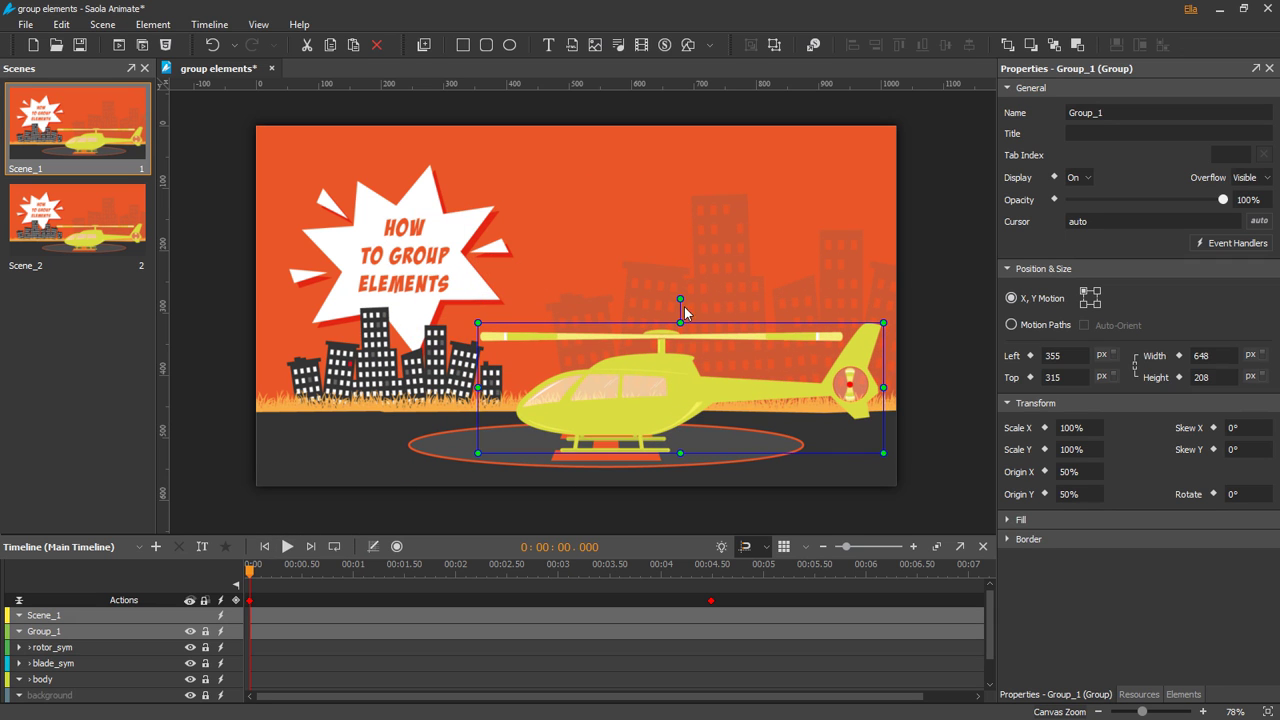
mouse_move(680, 306)
left_mouse_down()
mouse_move(643, 314)
mouse_move(680, 309)
left_mouse_up()
In Scene_2, select the helicopter's body, blade and rotor elements together and group them
left_click(106, 212)
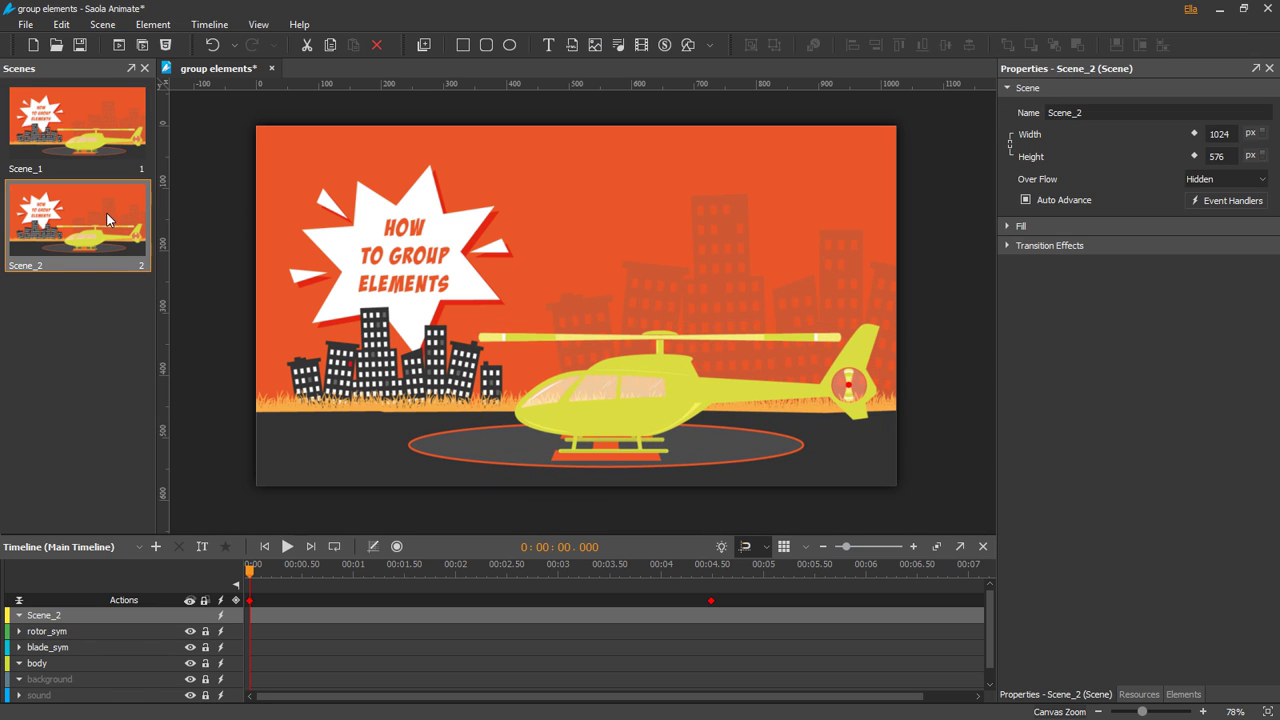
left_click_drag(864, 506, 563, 286)
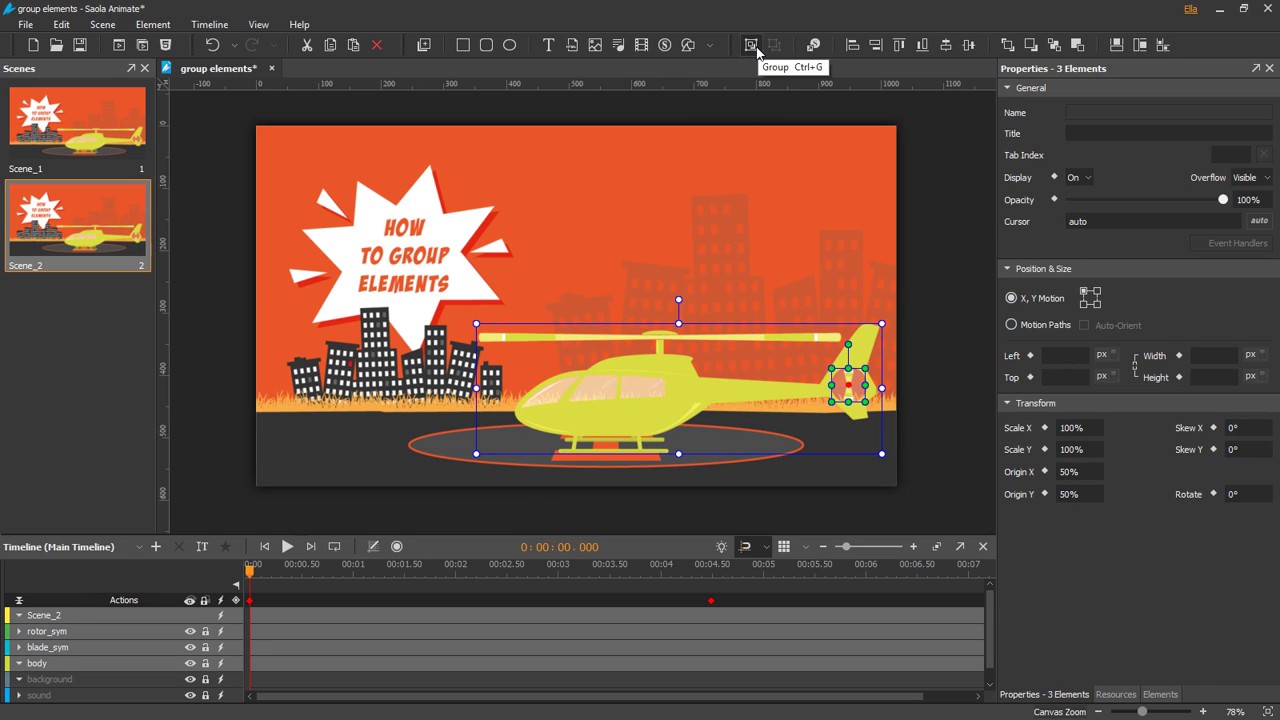
right_click(663, 327)
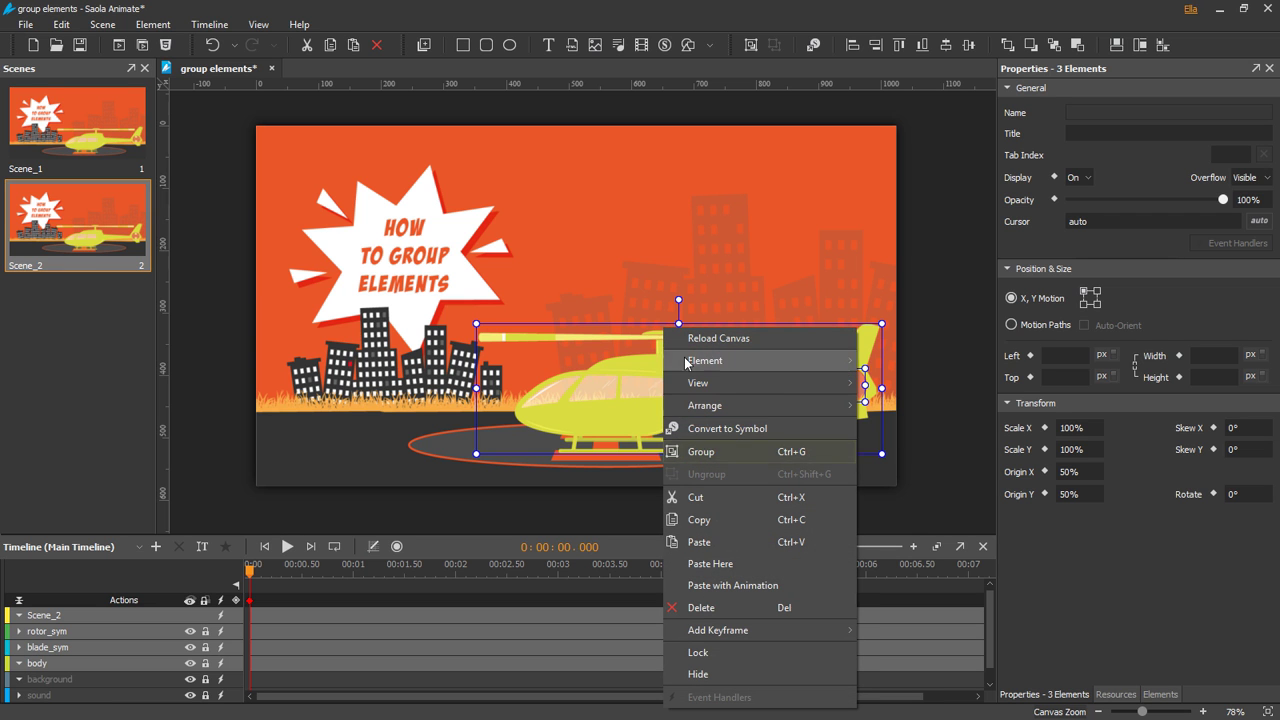
left_click(752, 458)
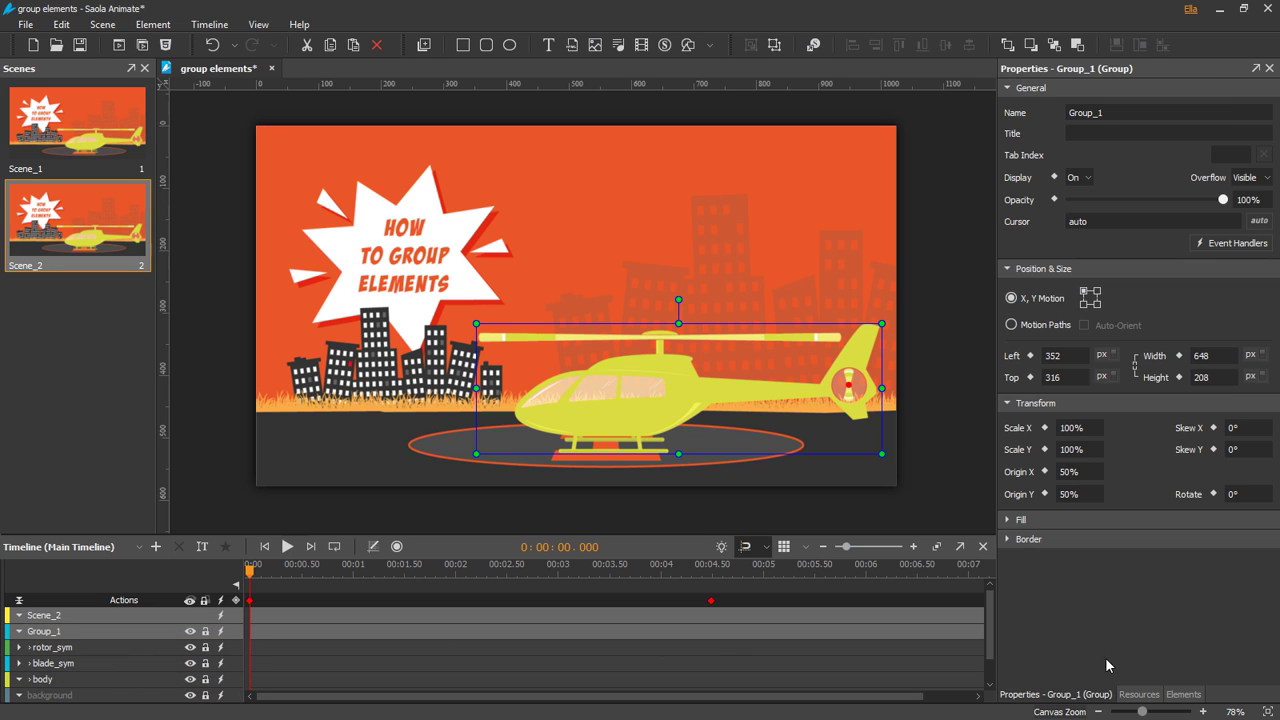
Rename Group_1 in the Scene_2 element list as helicopter
left_click(1183, 694)
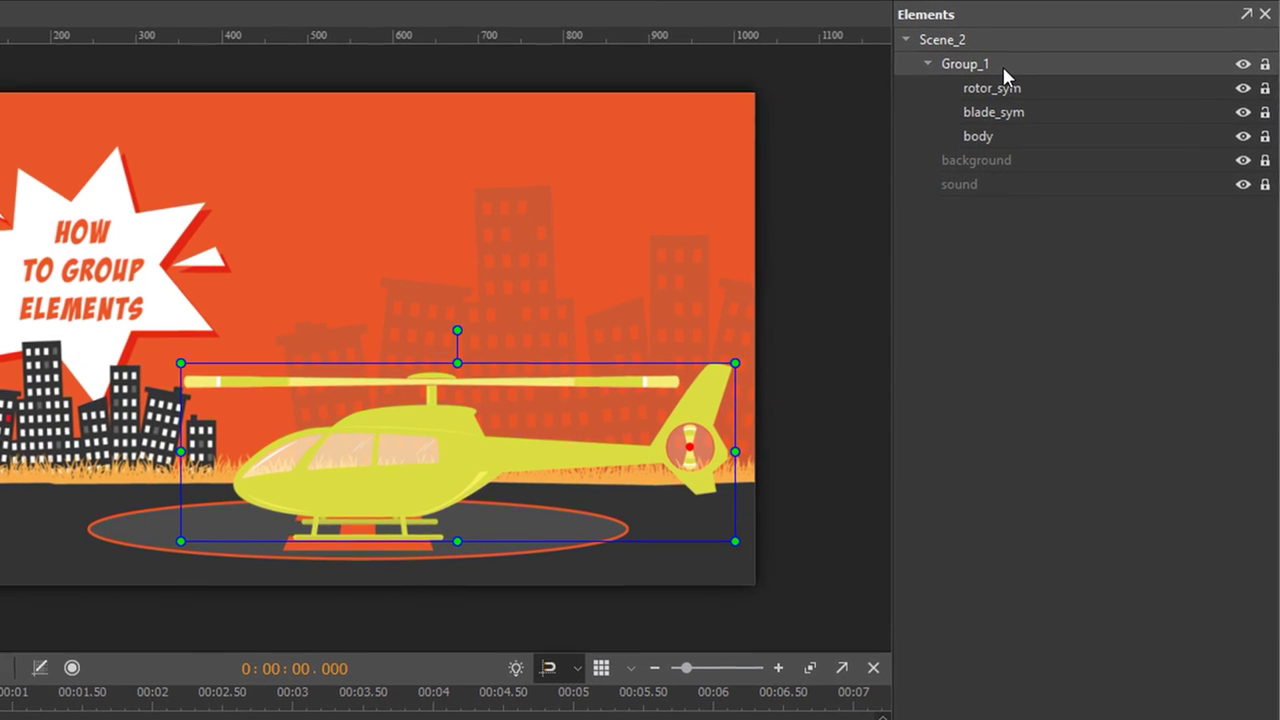
double_click(963, 65)
type("hel")
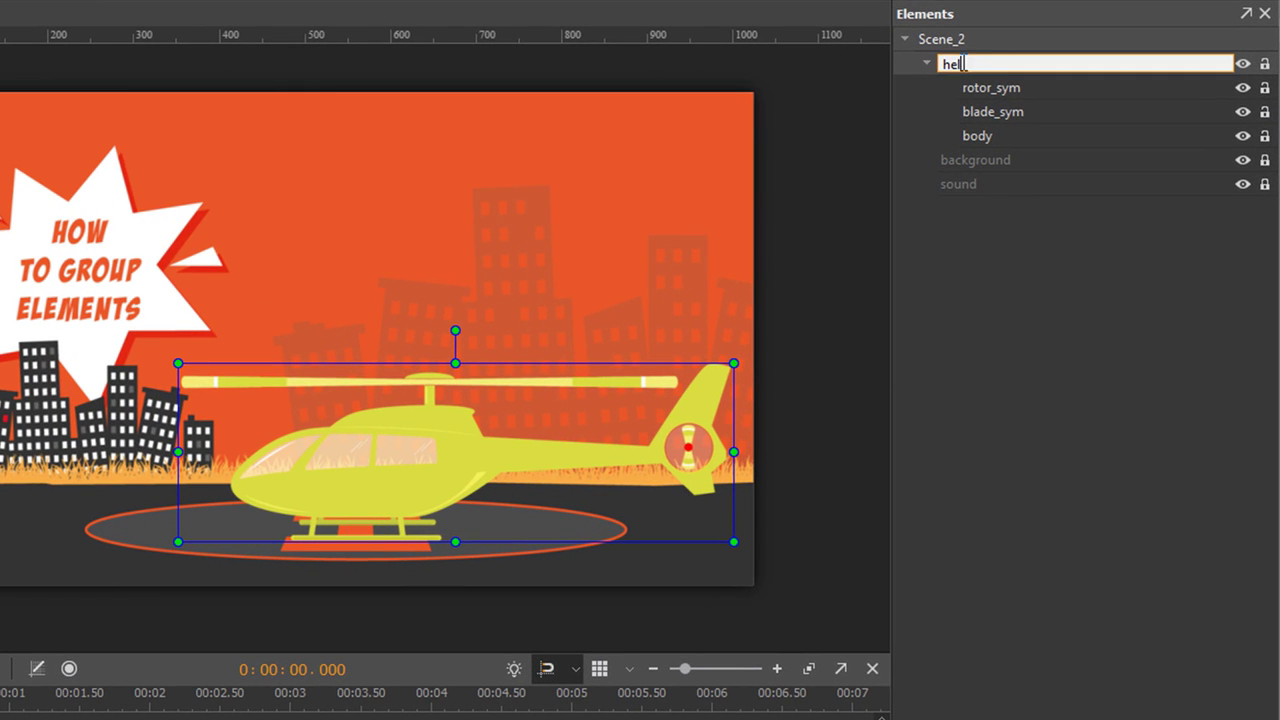
type("icopter")
key("Return")
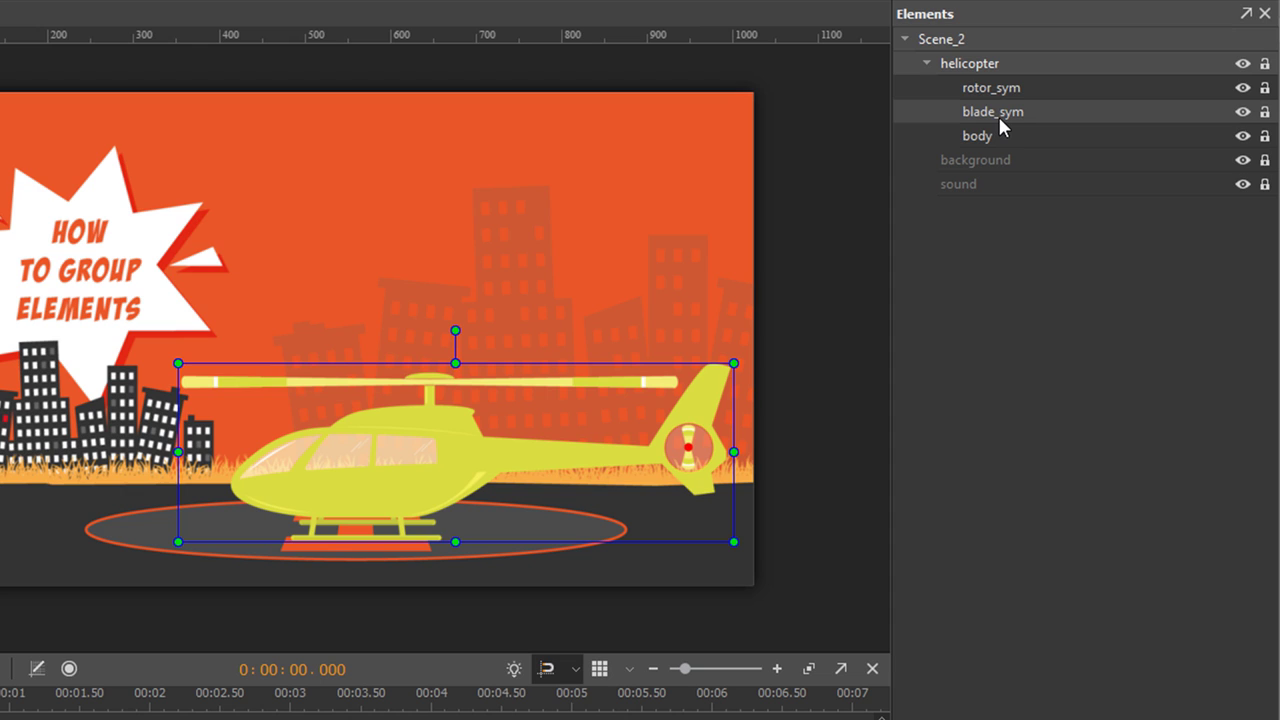
Collapse the helicopter group in the element list and clear the selection
left_click(928, 62)
left_click(928, 62)
left_click(927, 63)
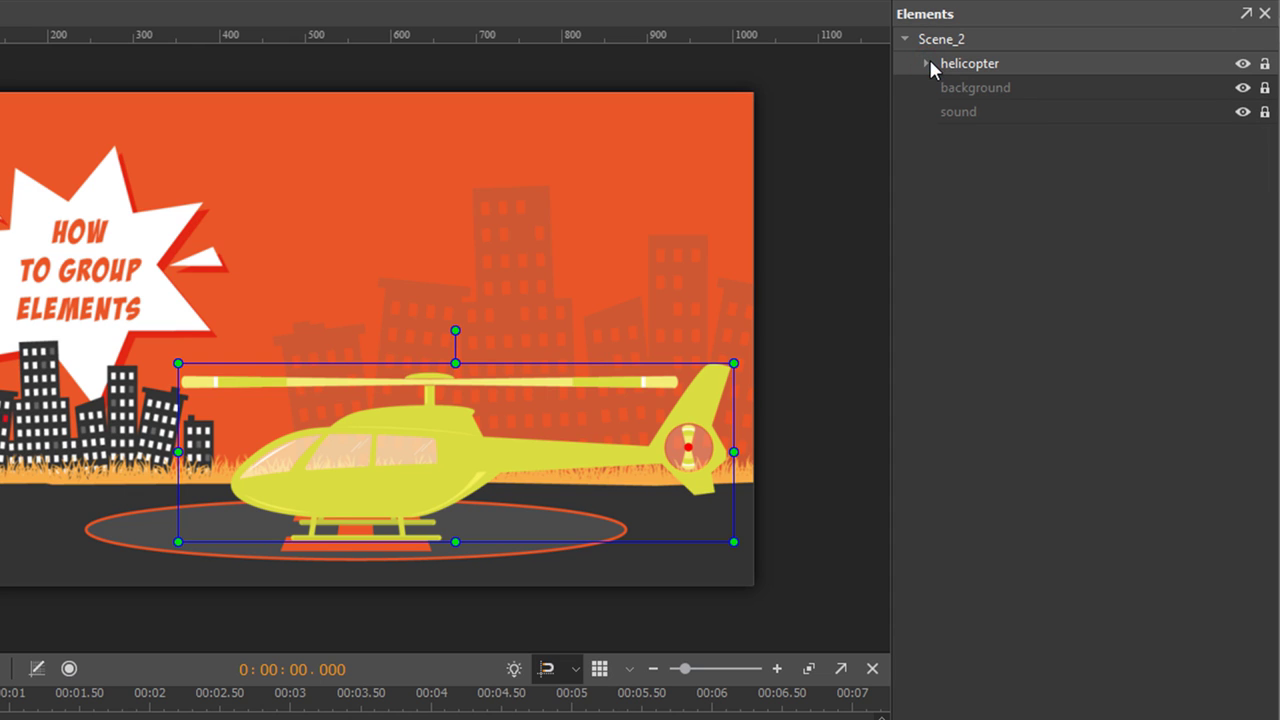
left_click(851, 228)
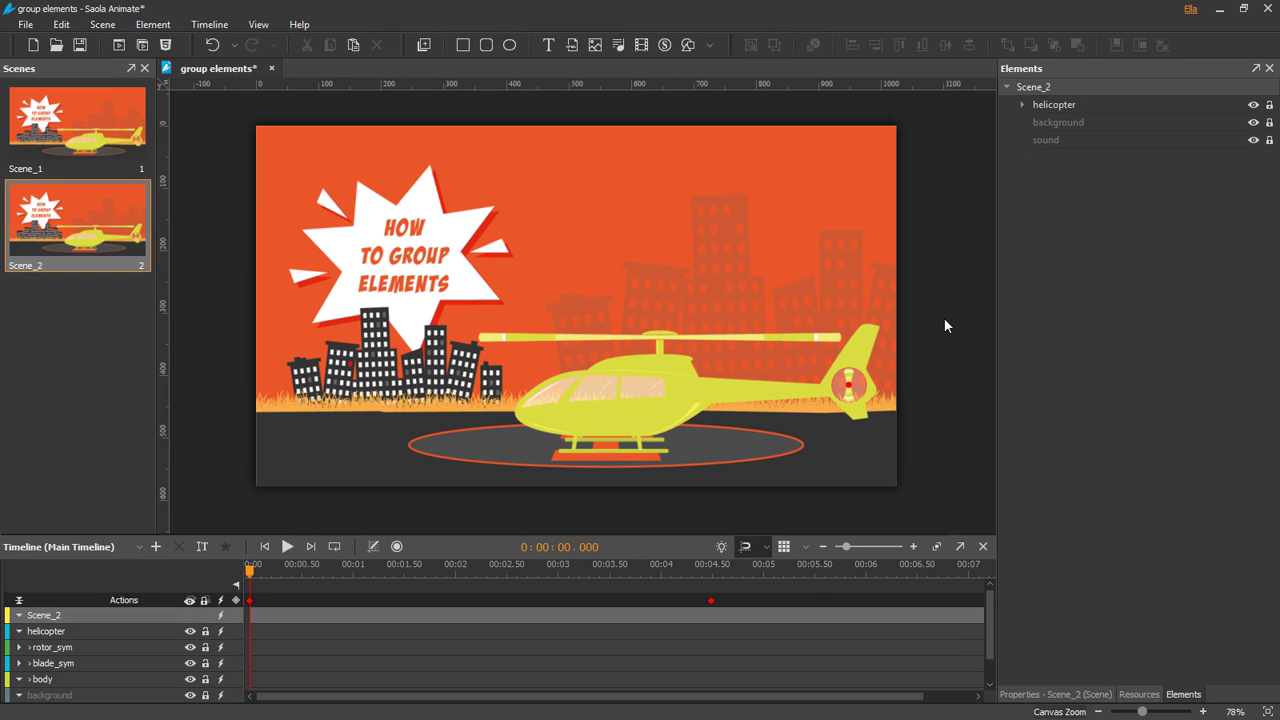
Ungroup the helicopter group in Scene_2 and undo the ungrouping
left_click(1056, 103)
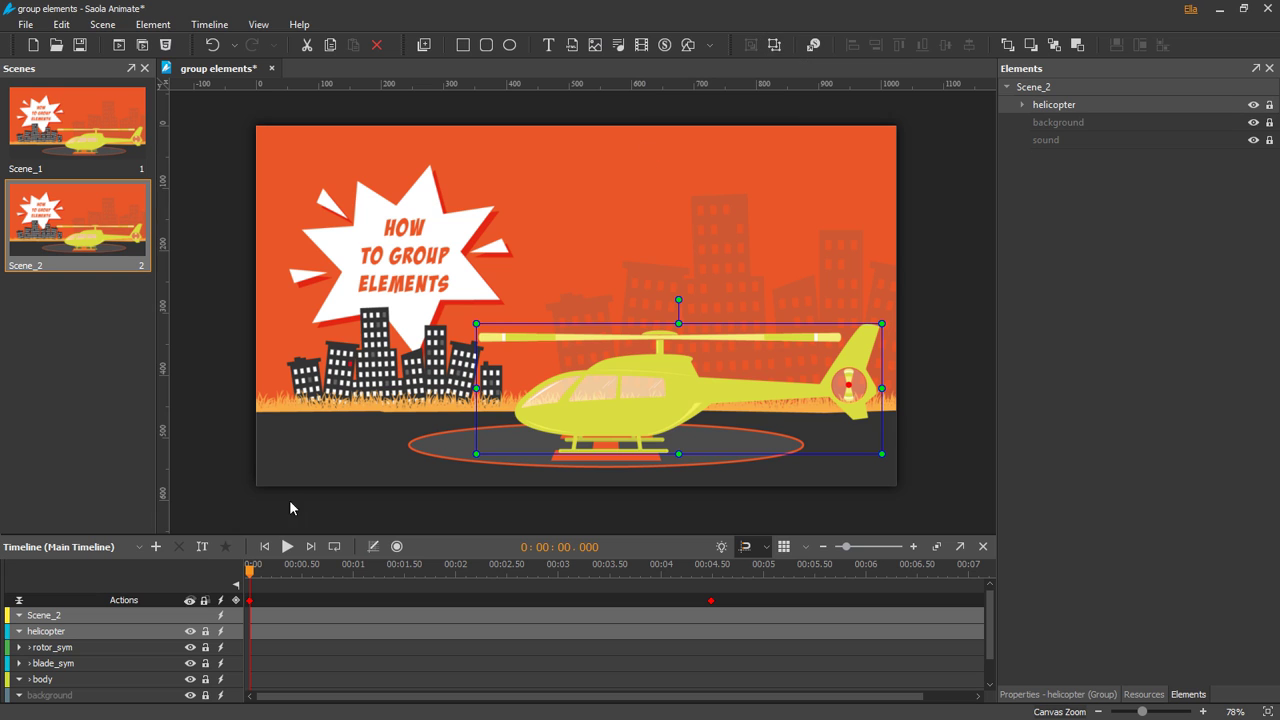
right_click(132, 626)
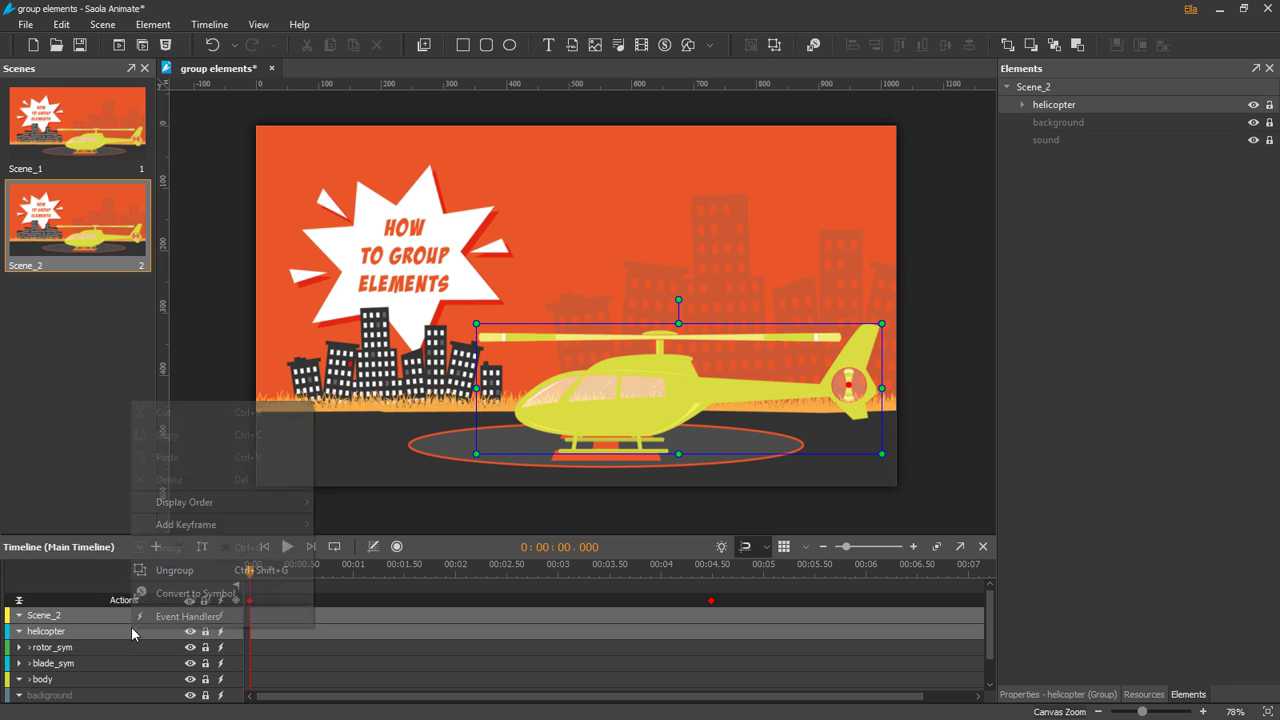
left_click(200, 572)
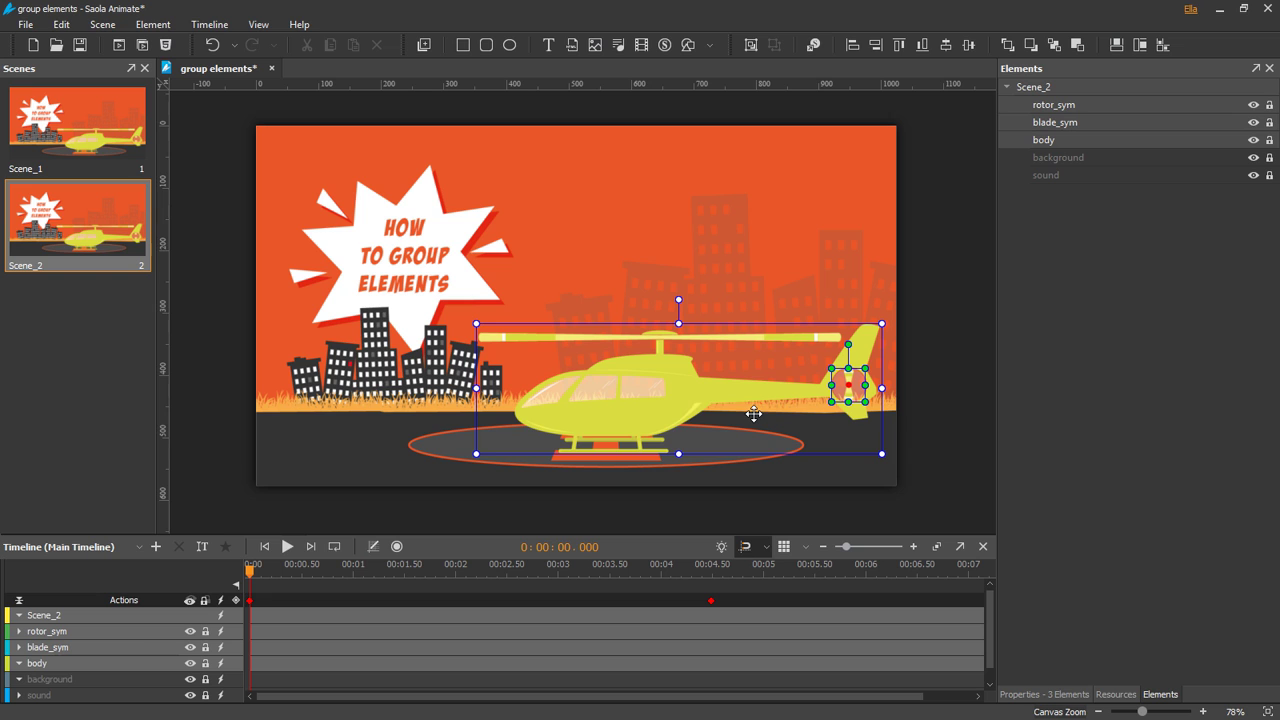
left_click(211, 46)
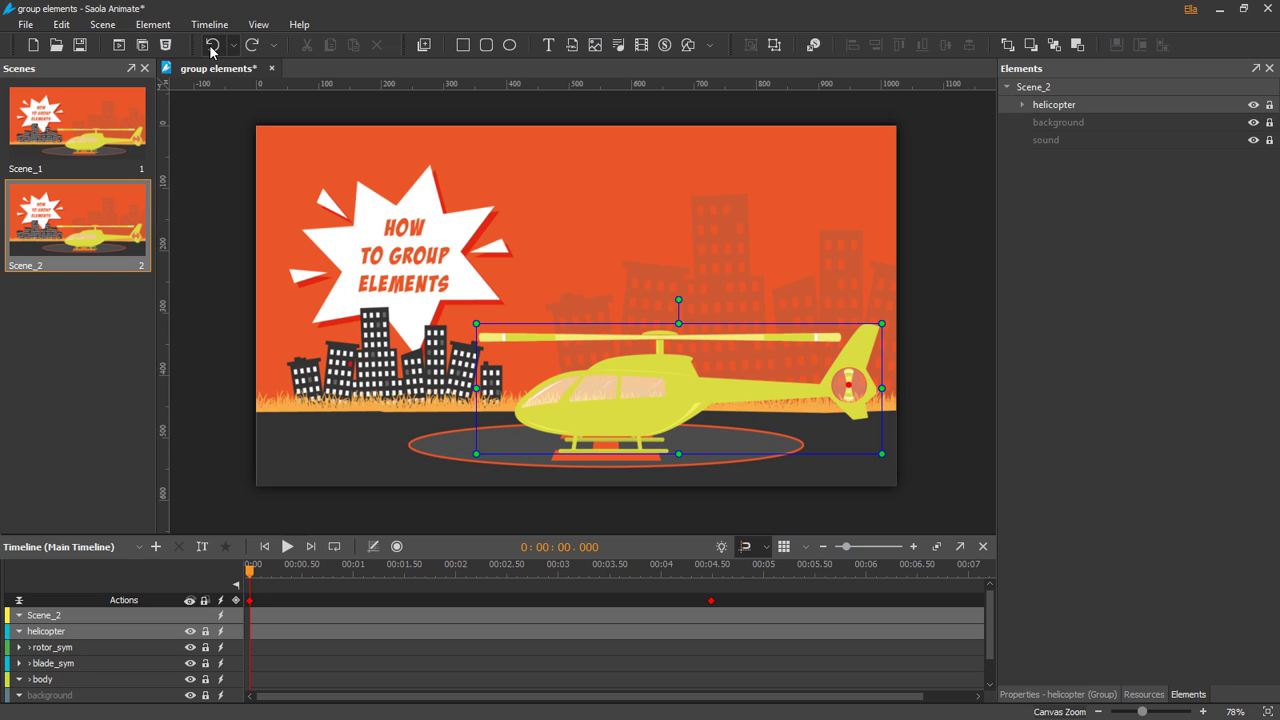
Examine the helicopter group's properties and its available event handlers, leaving them unchanged
left_click(1076, 692)
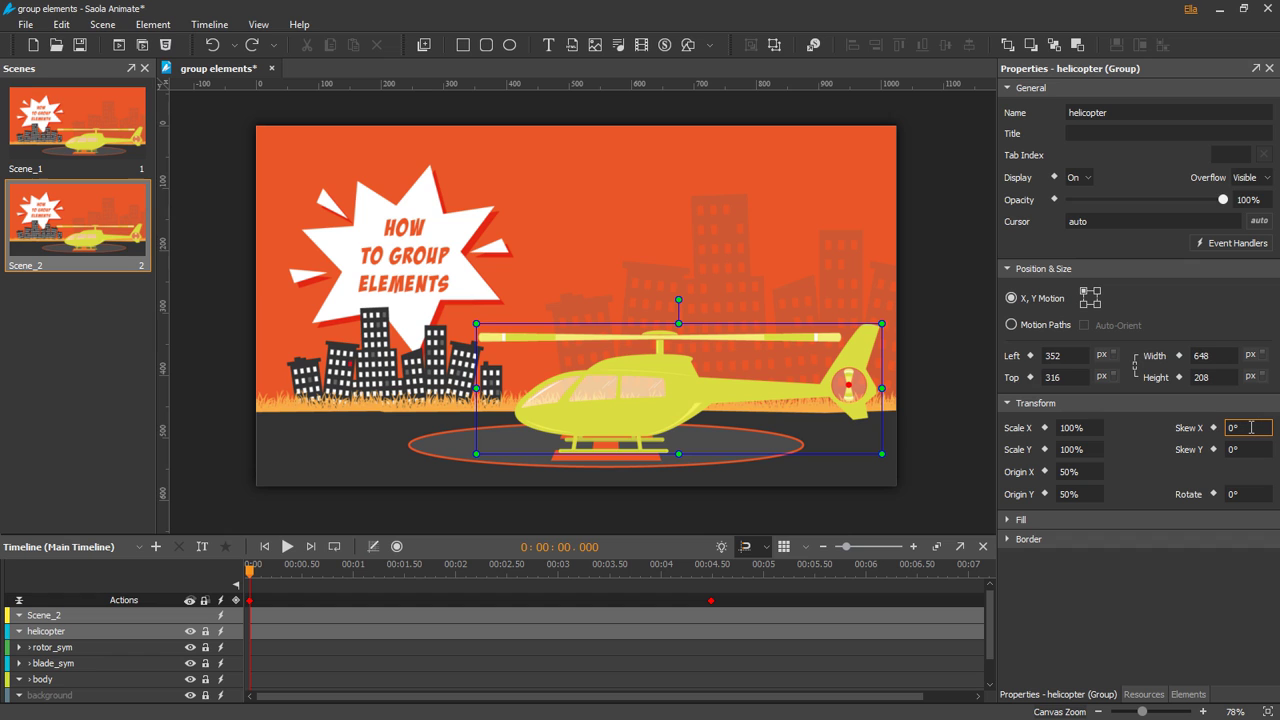
left_click(1233, 244)
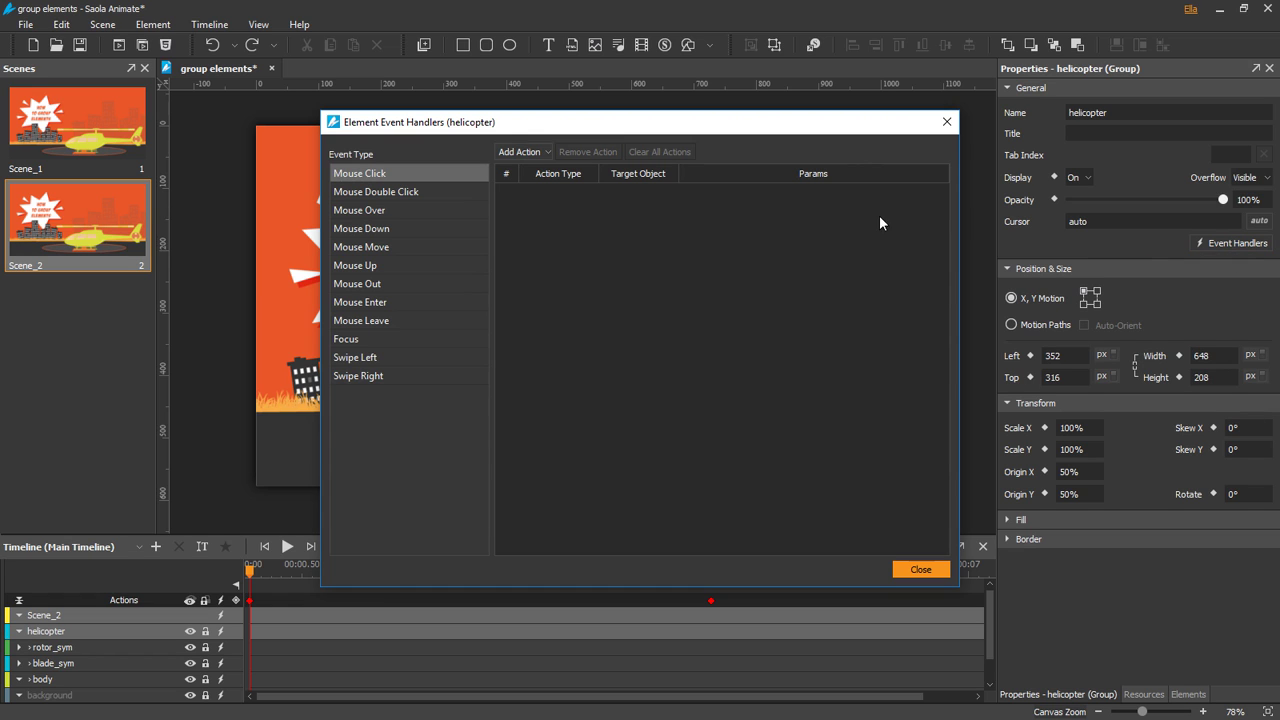
left_click(946, 123)
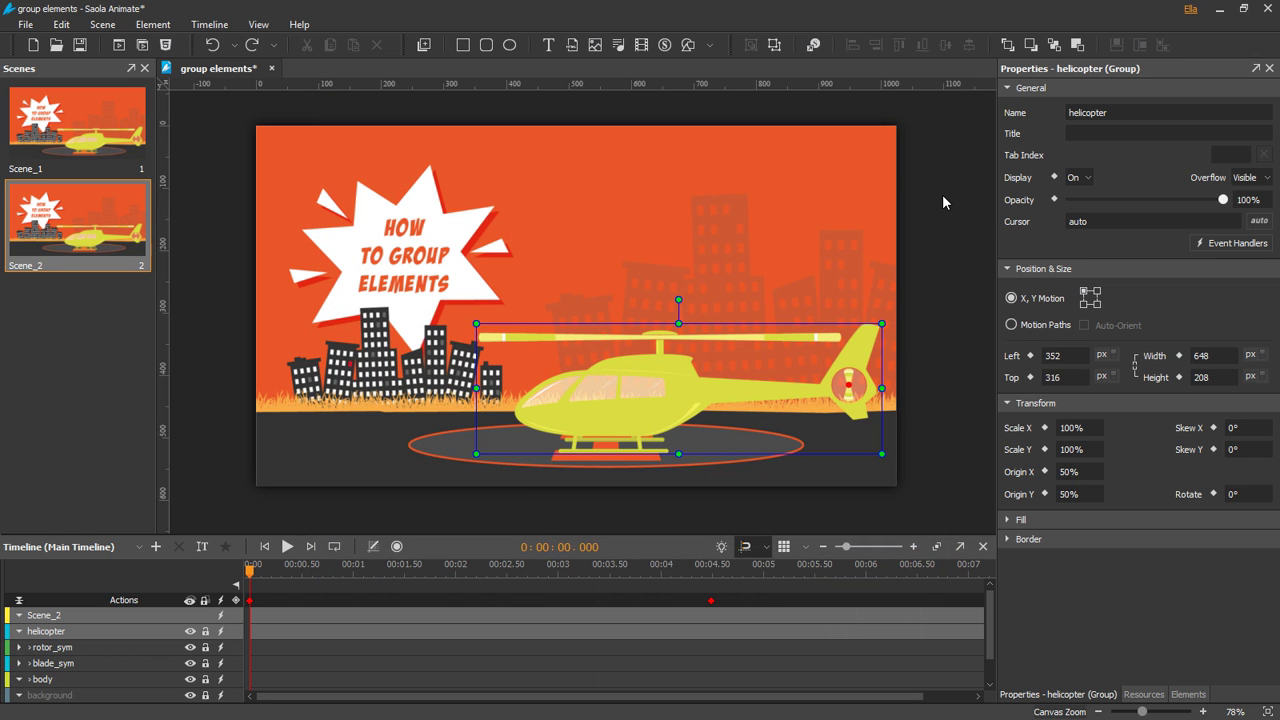
Animate the helicopter group rising from Top 316 px at 0 seconds to 288 px at about 1 second
left_click(1031, 379)
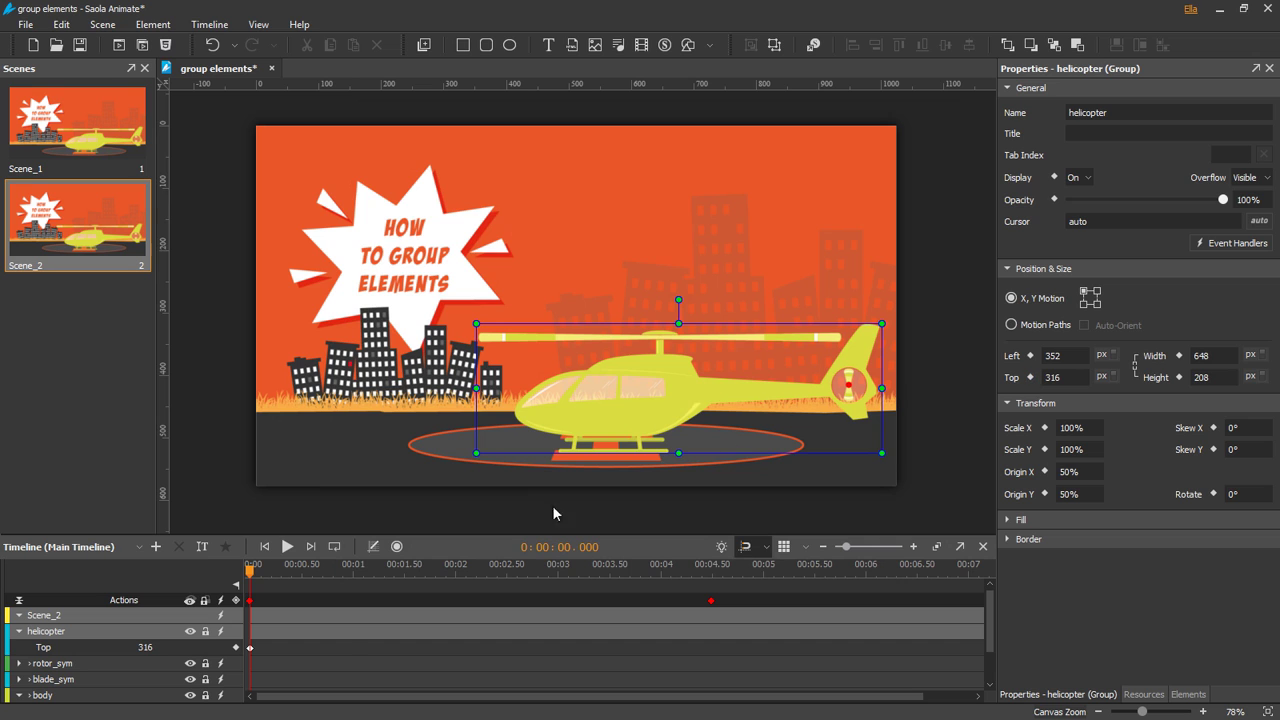
left_click(350, 576)
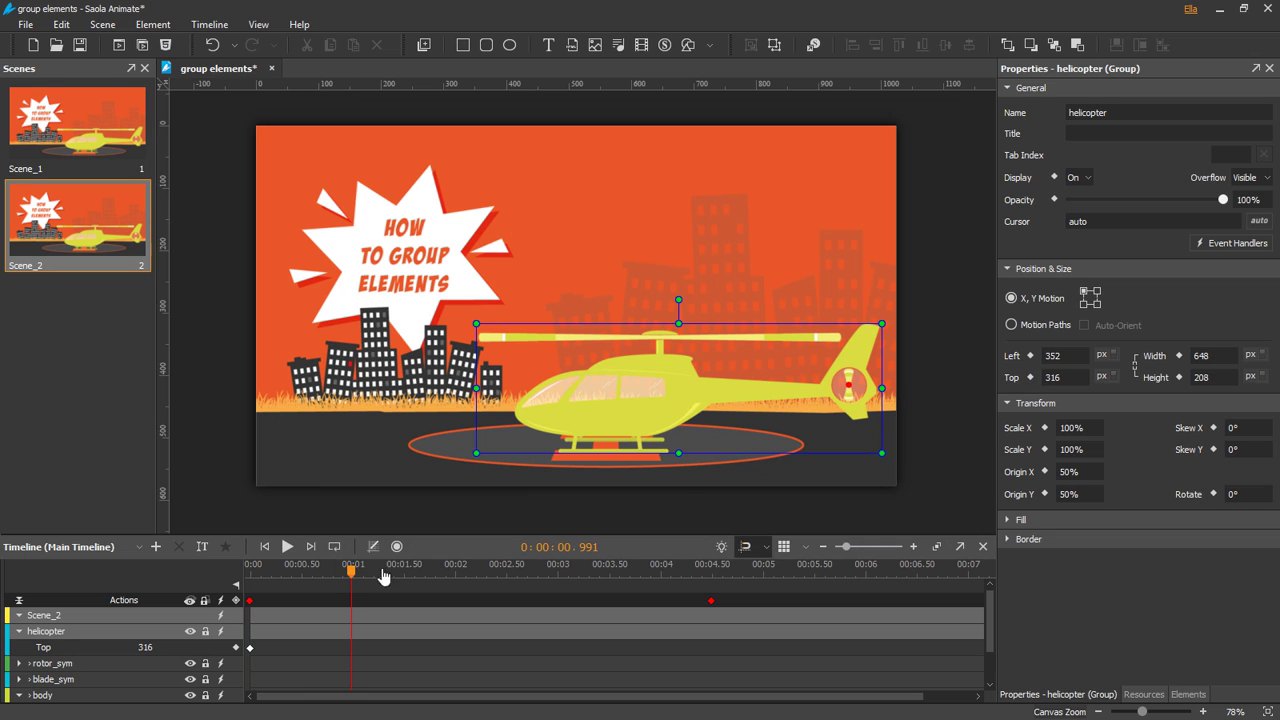
left_click(1031, 378)
left_click_drag(696, 398, 695, 378)
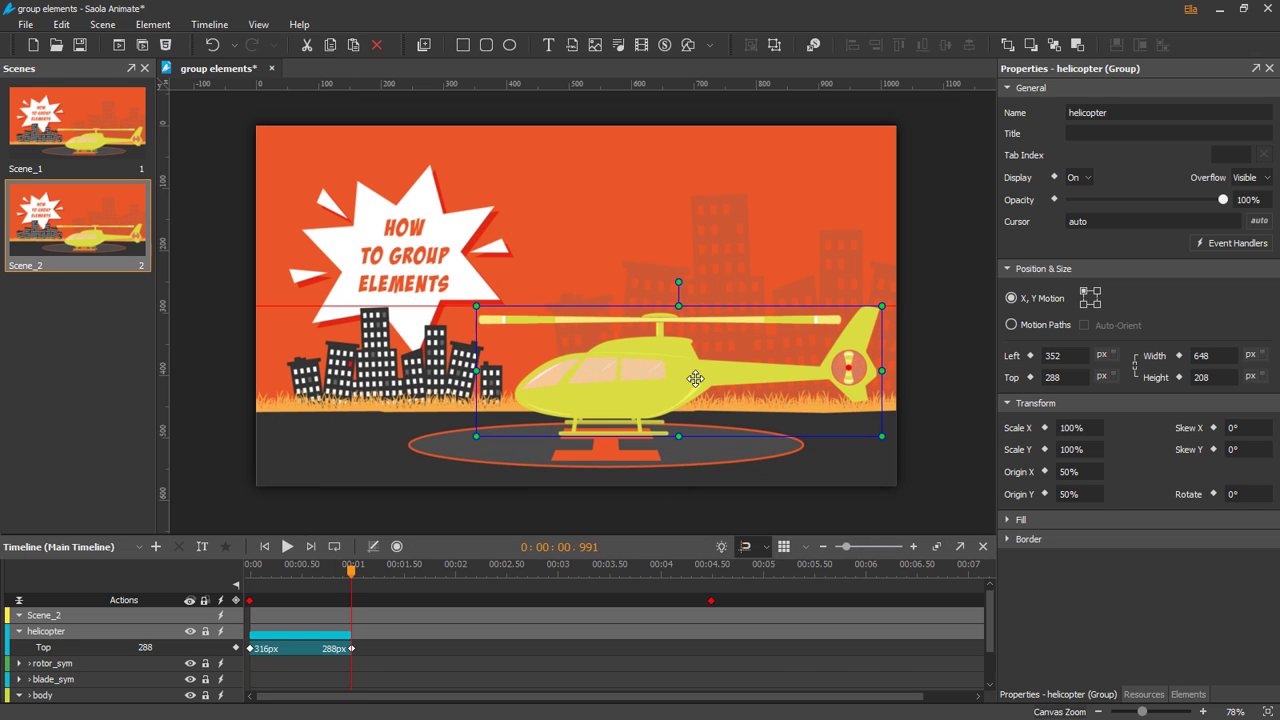
Animate the helicopter group's rotation from 0° at about 1 second to -3° at about 2 seconds
left_click(1205, 494)
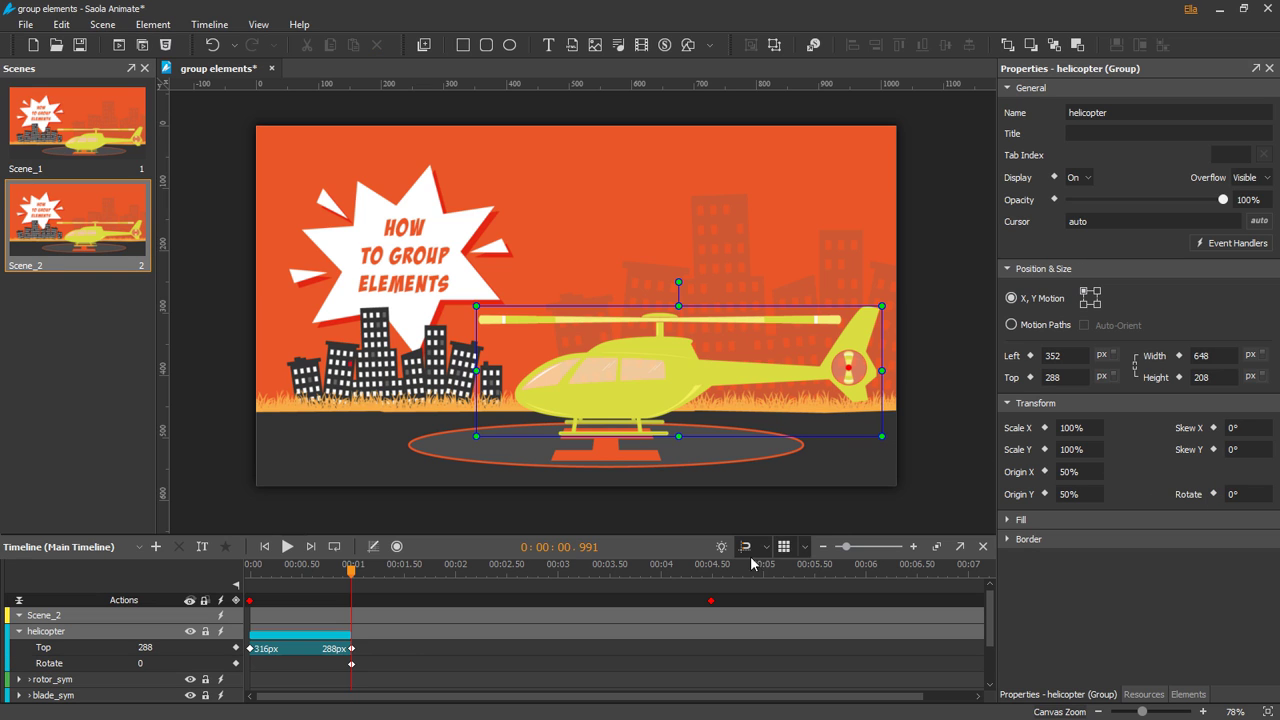
left_click(454, 578)
left_click(1213, 494)
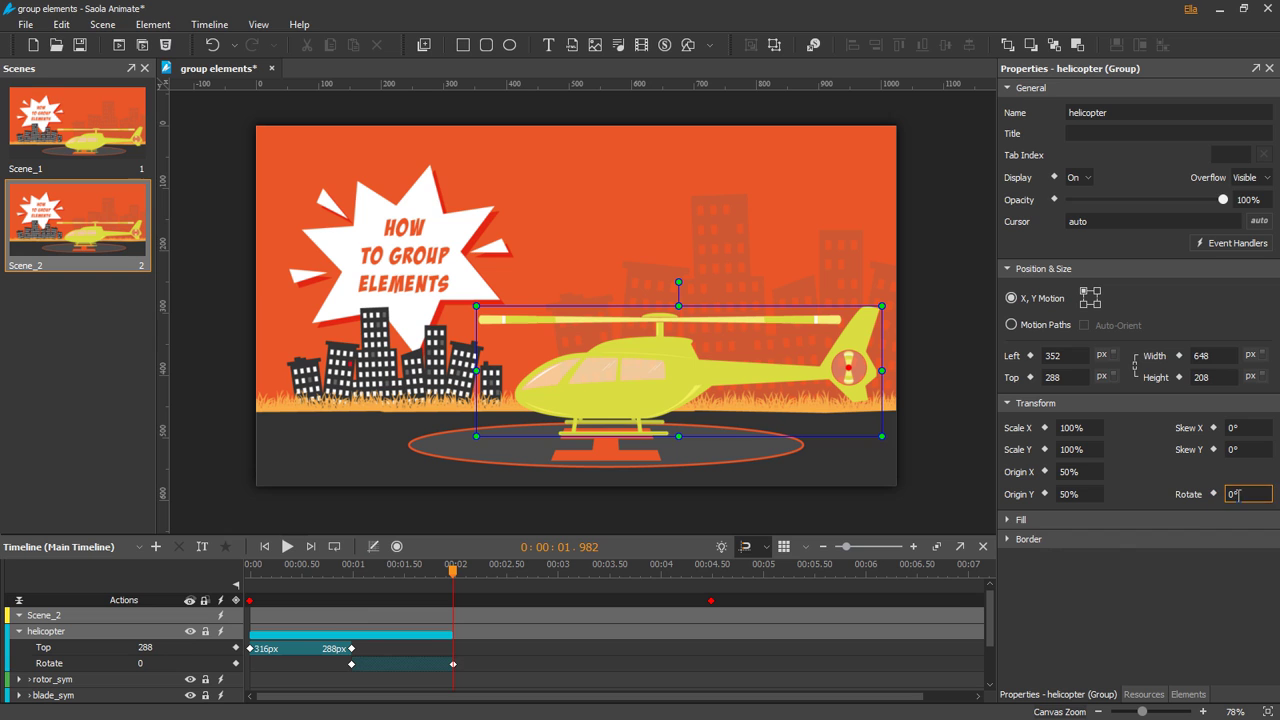
left_click(1240, 494)
type("-1")
key("Return")
scroll(1239, 494, "down", 1)
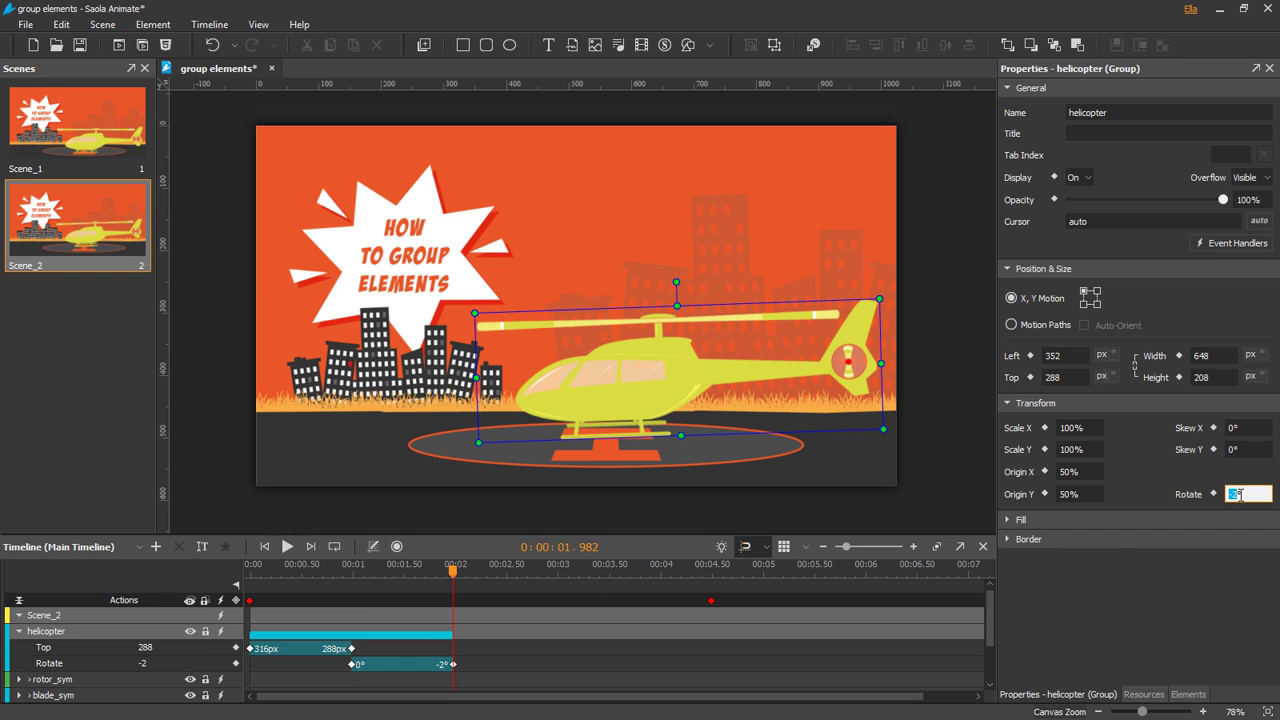
Keyframe the helicopter's Left and Top from about 2 to 4.5 seconds, flying it off the canvas to Left -642 px, Top 24 px
left_click(1030, 377)
left_click(1030, 356)
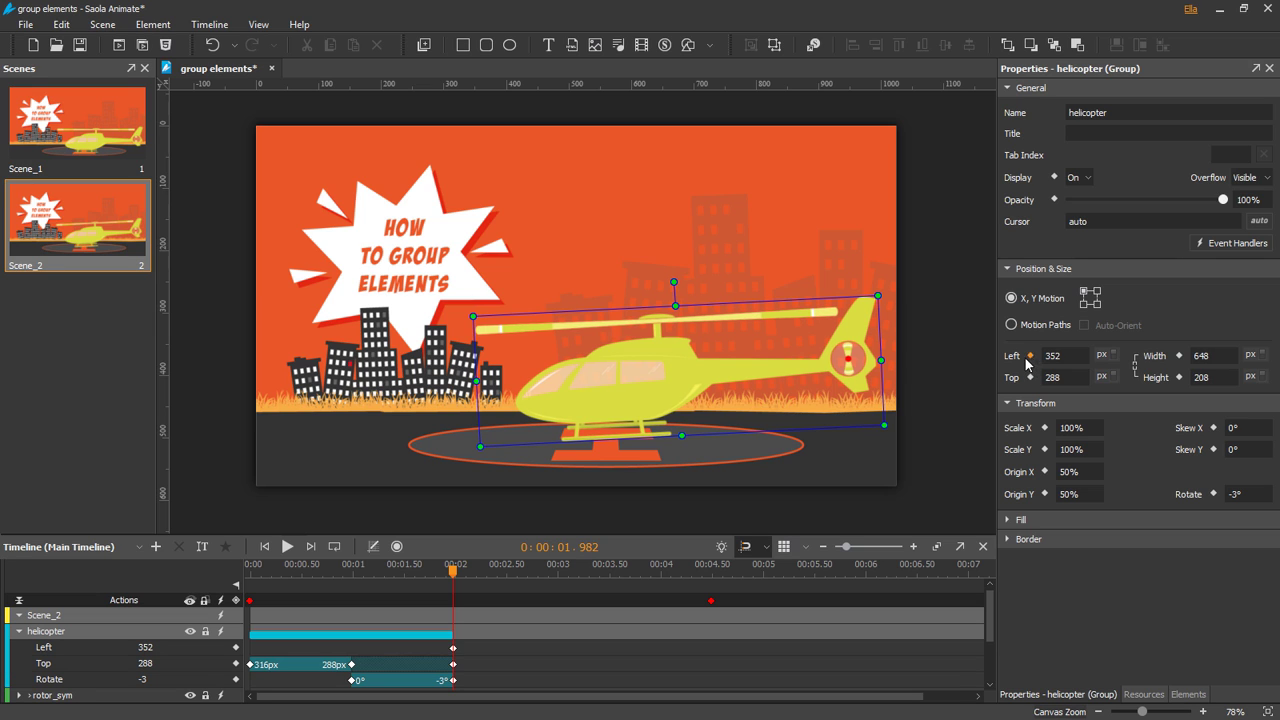
left_click(714, 567)
left_click(1030, 356)
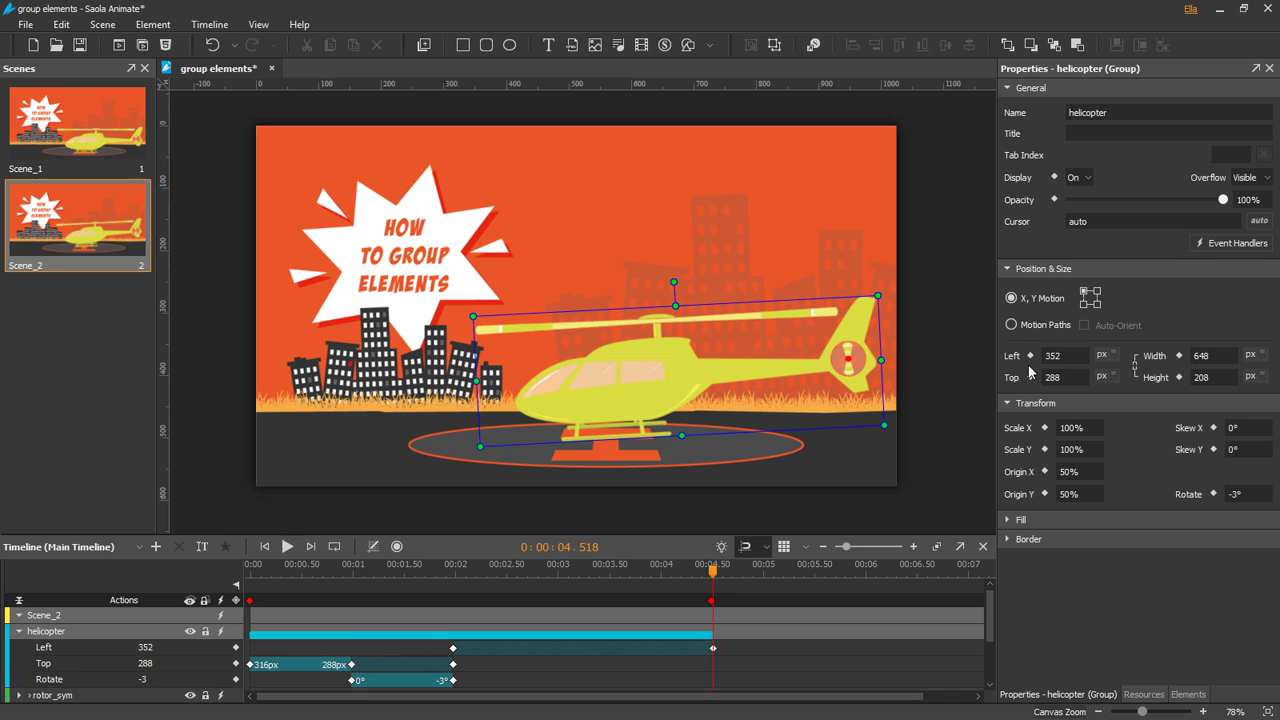
left_click(1030, 378)
left_click_drag(778, 373, 156, 209)
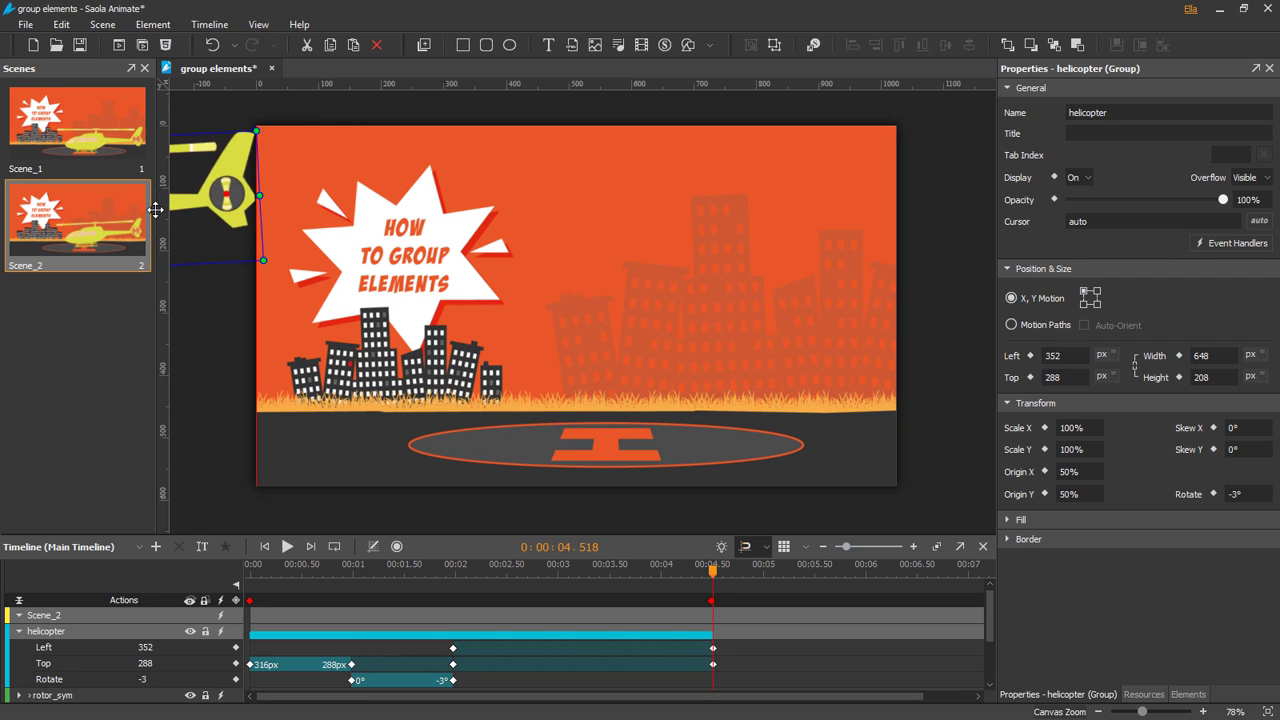
Return to the start of the timeline and review the actions of the trigger placed there
left_click(265, 547)
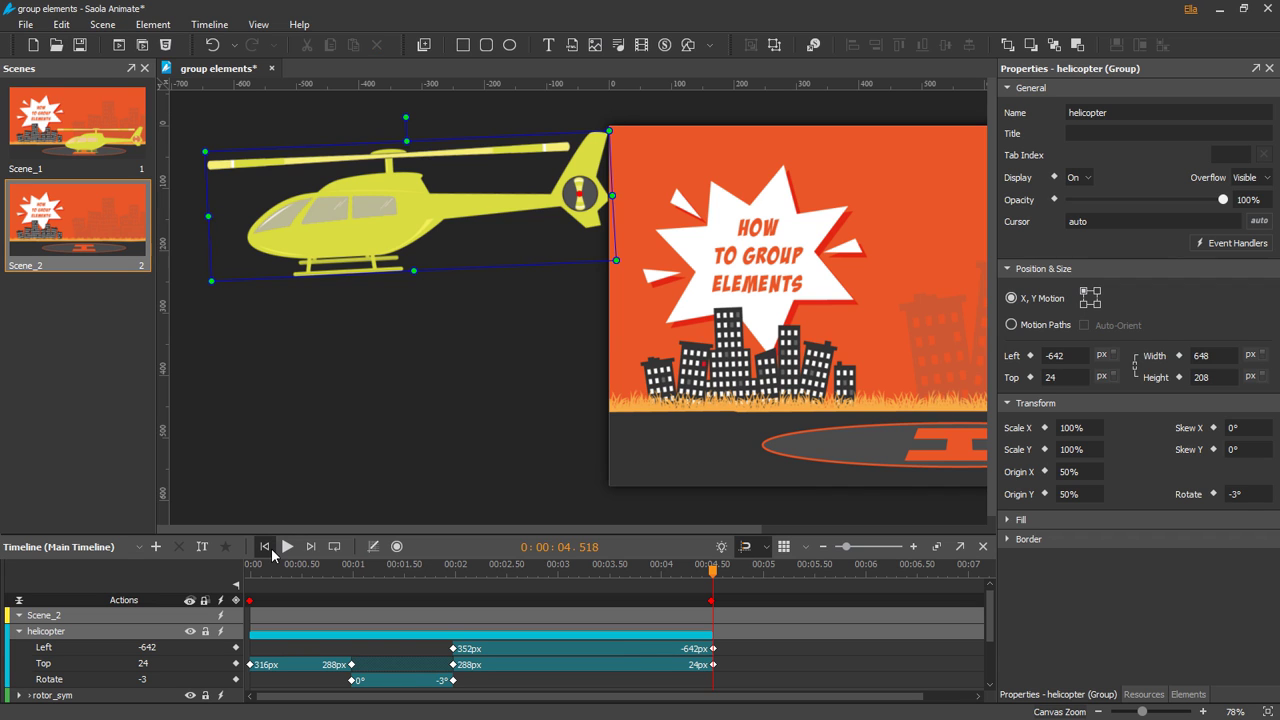
double_click(250, 600)
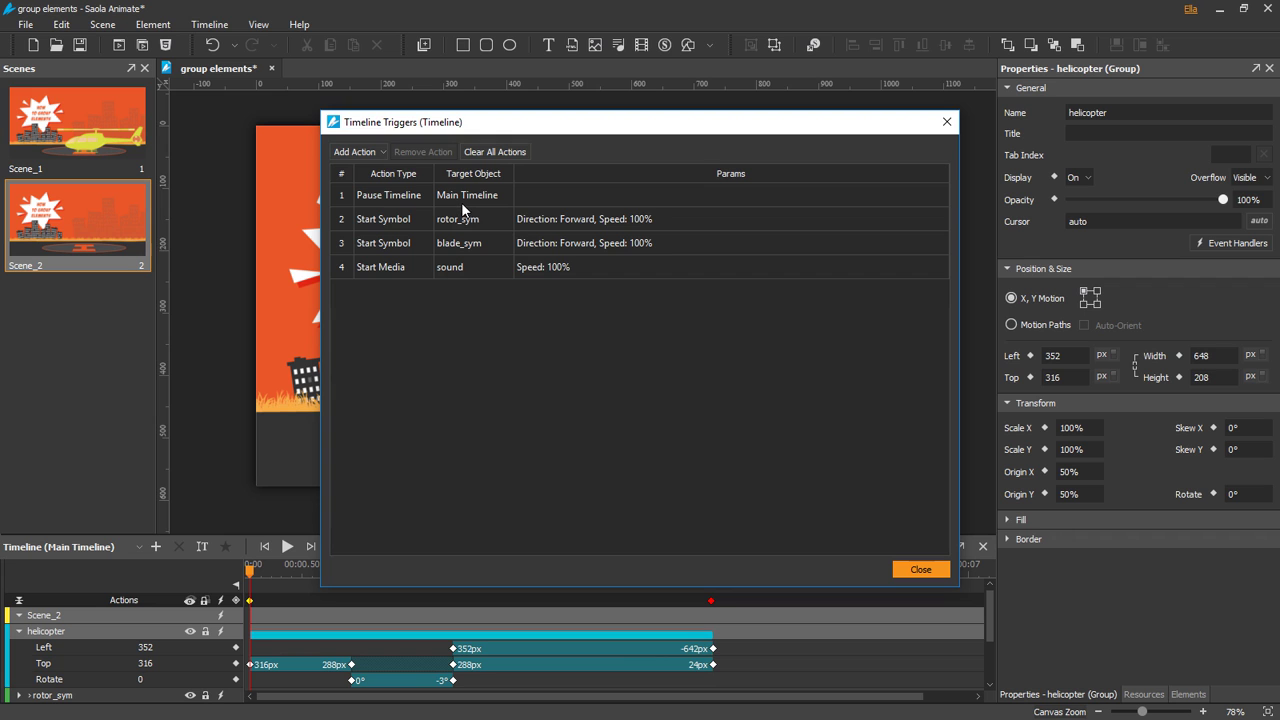
left_click(919, 570)
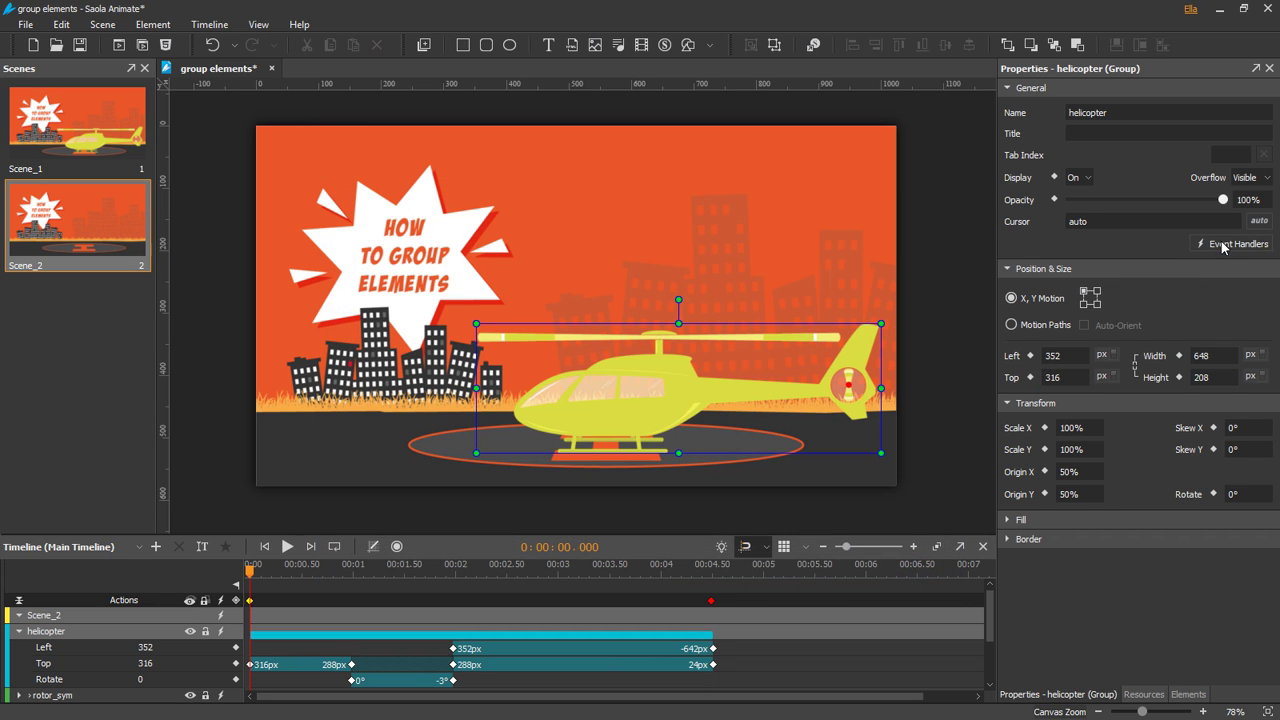
Add a Mouse Click action to the helicopter group that starts the Main Timeline, and set the group's cursor to pointer
left_click(1221, 242)
left_click(522, 152)
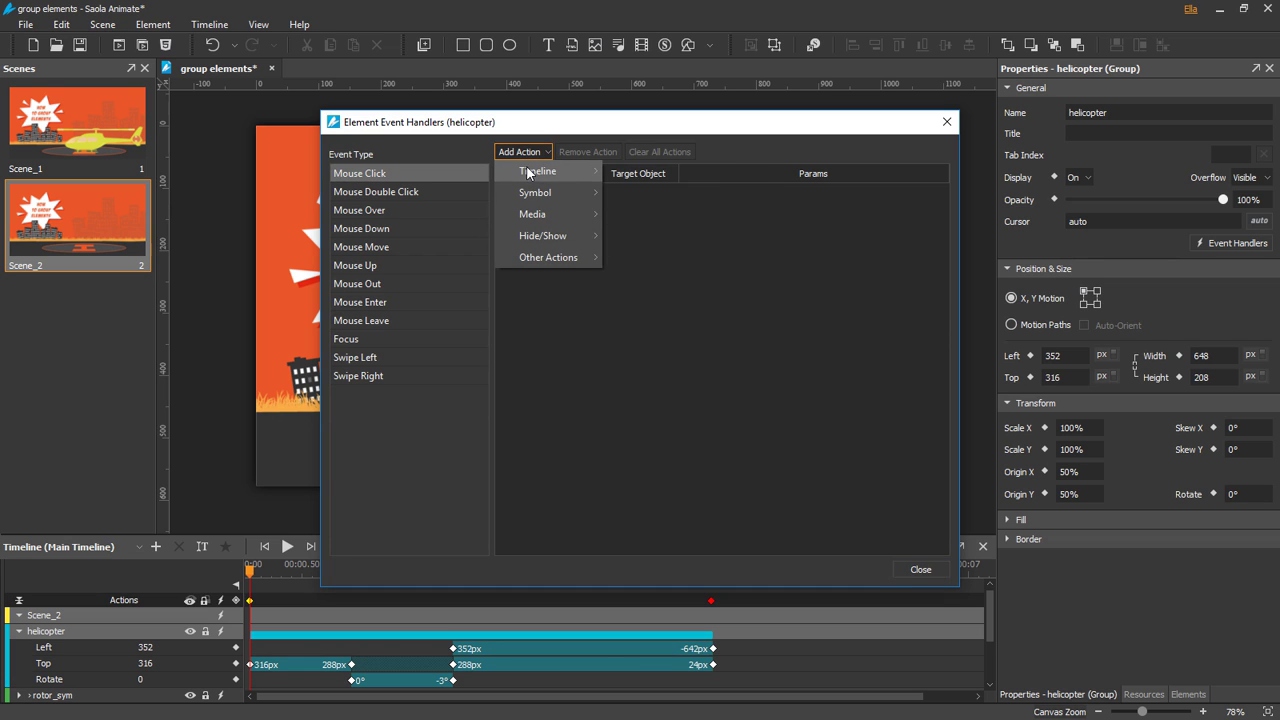
mouse_move(541, 170)
left_click(634, 171)
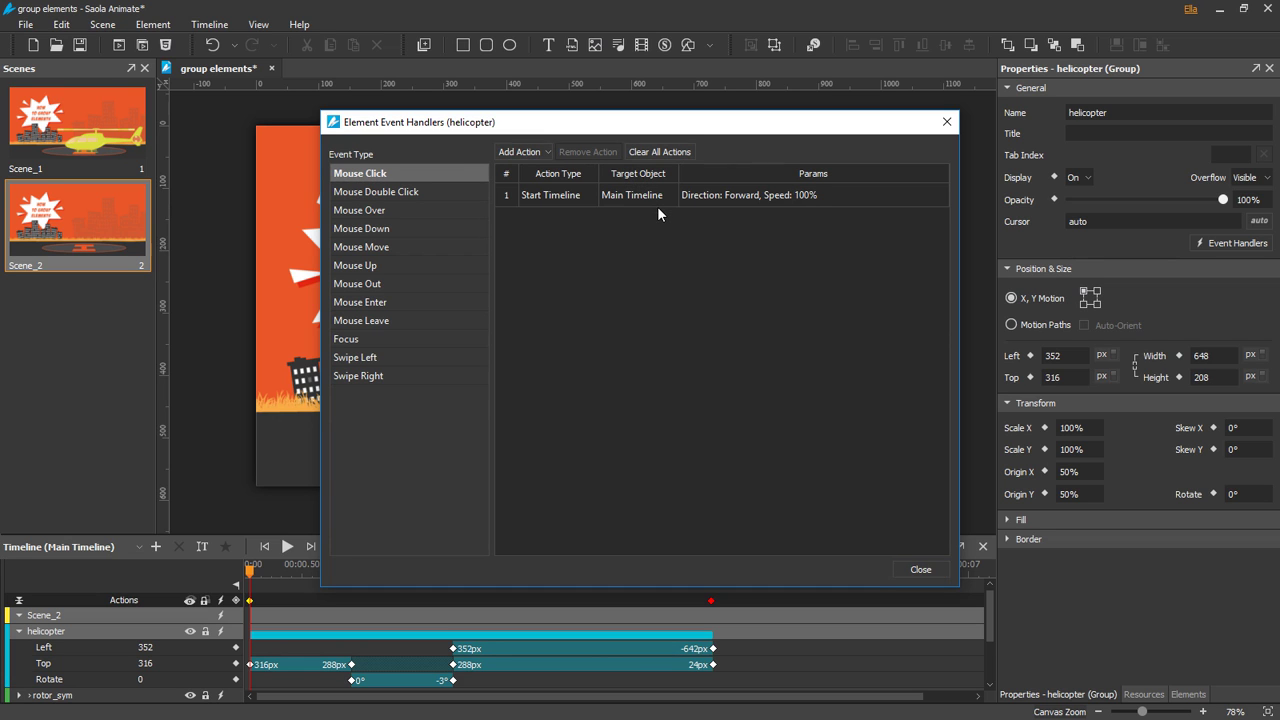
left_click(922, 567)
left_click(1254, 222)
left_click(1228, 263)
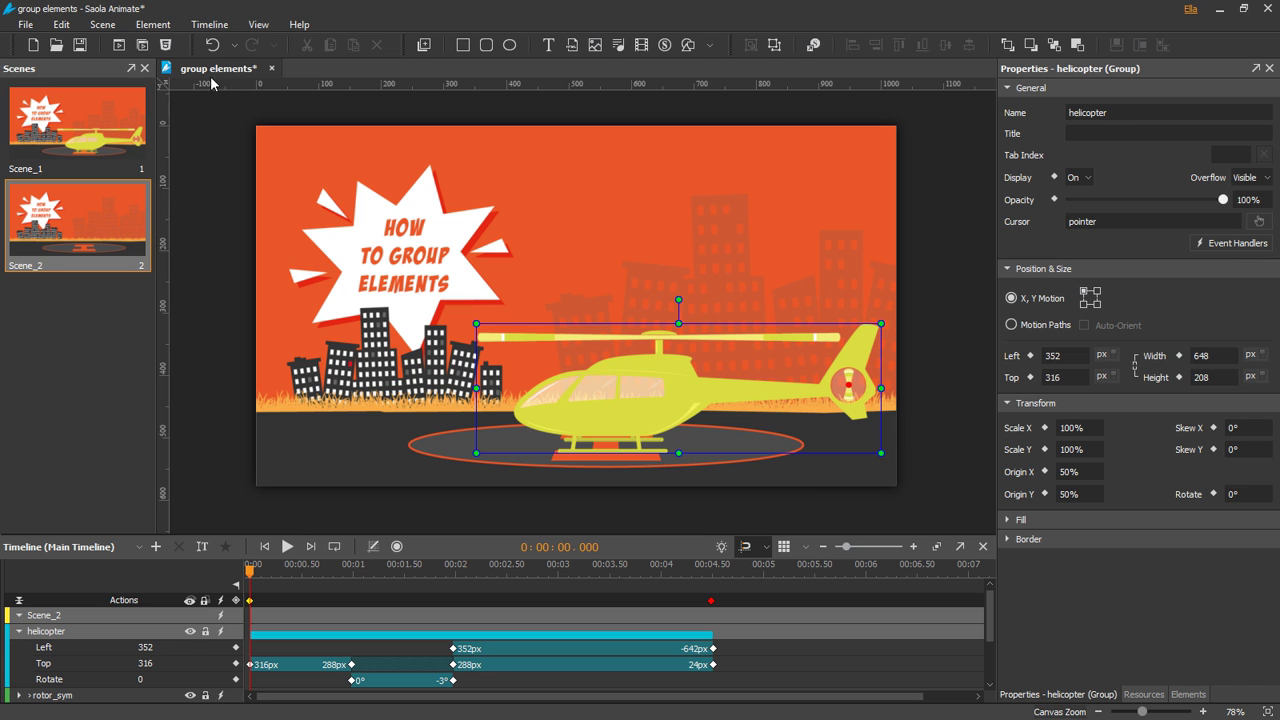
Preview the scene in the browser, start the helicopter's flight from the helicopter itself, reload the page and close the preview
left_click(119, 45)
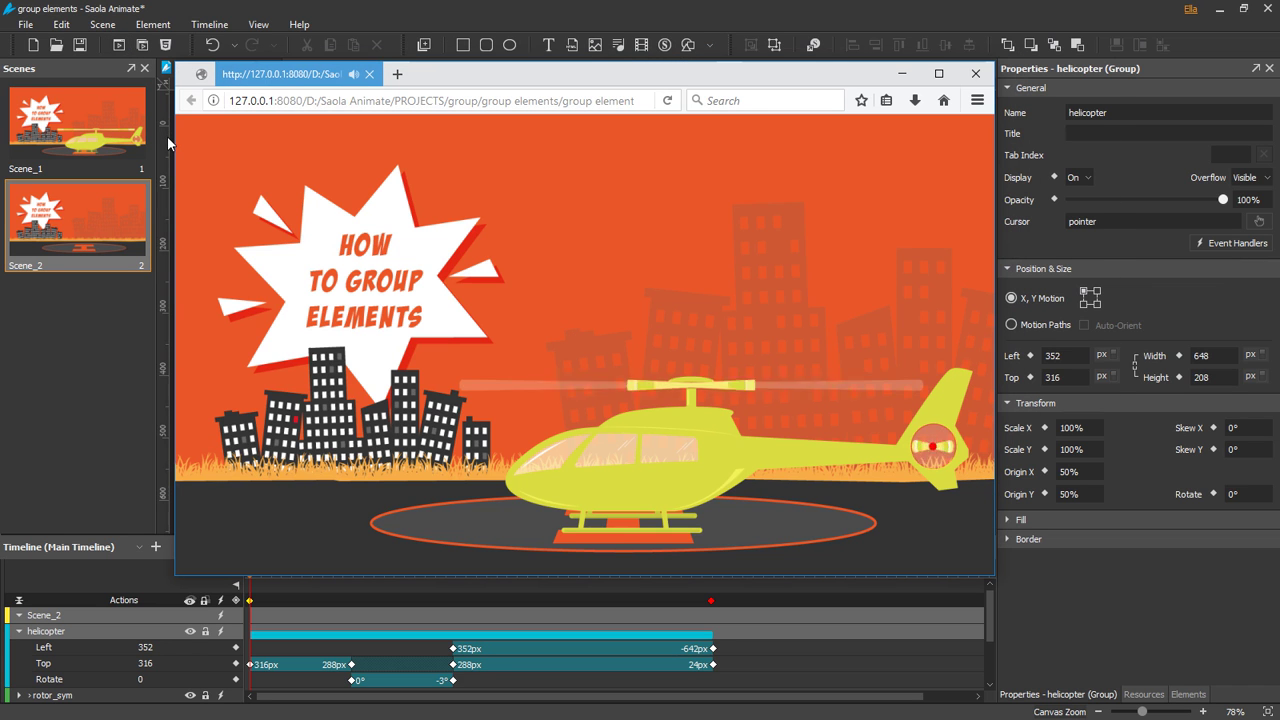
left_click(653, 483)
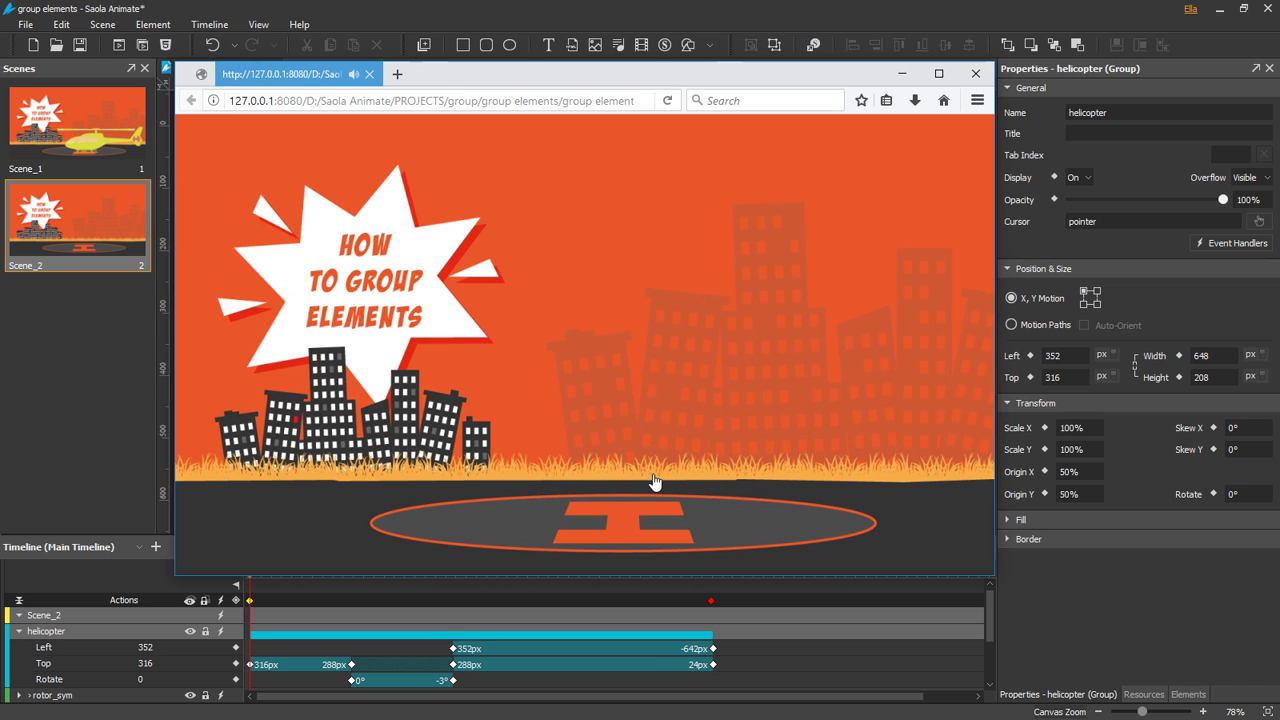
left_click(666, 102)
left_click(369, 74)
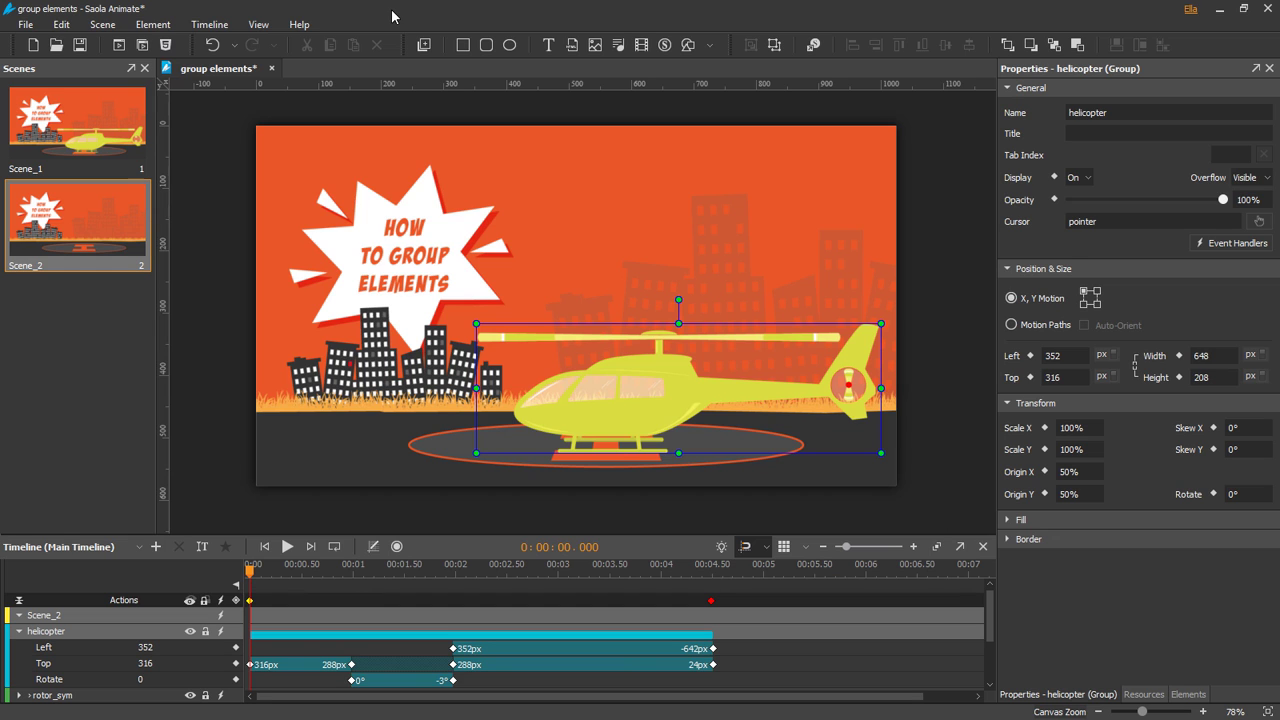
In a new scene, draw a rectangle about 95 × 109 px and an ellipse about 99 × 109 px, and group them
left_click(423, 45)
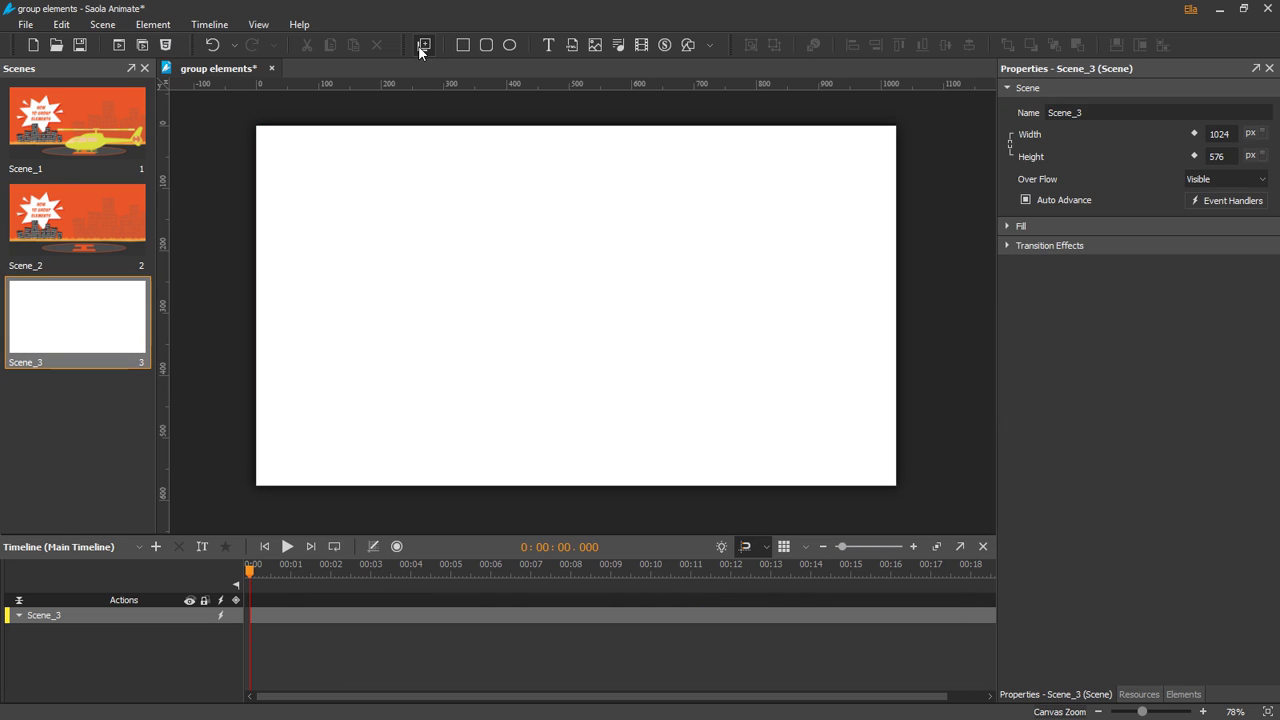
left_click_drag(424, 203, 483, 270)
left_click(510, 45)
left_click_drag(560, 231, 621, 299)
left_click_drag(679, 340, 413, 189)
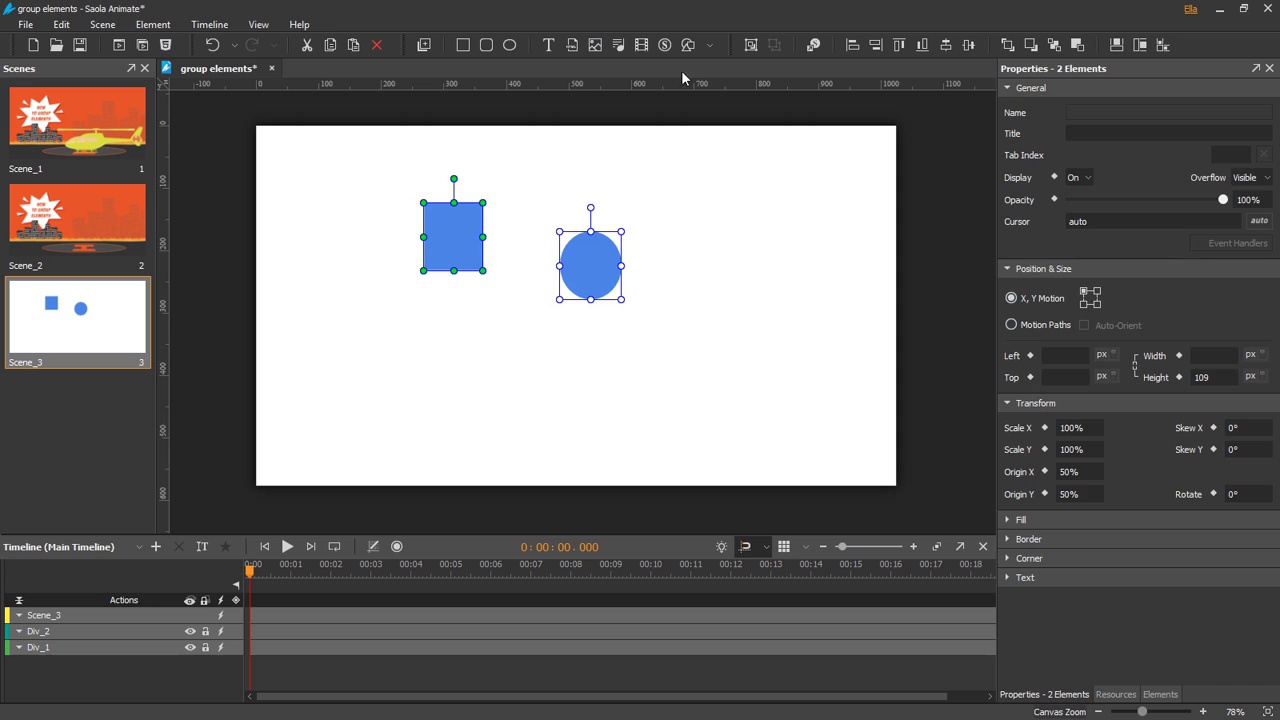
left_click(749, 46)
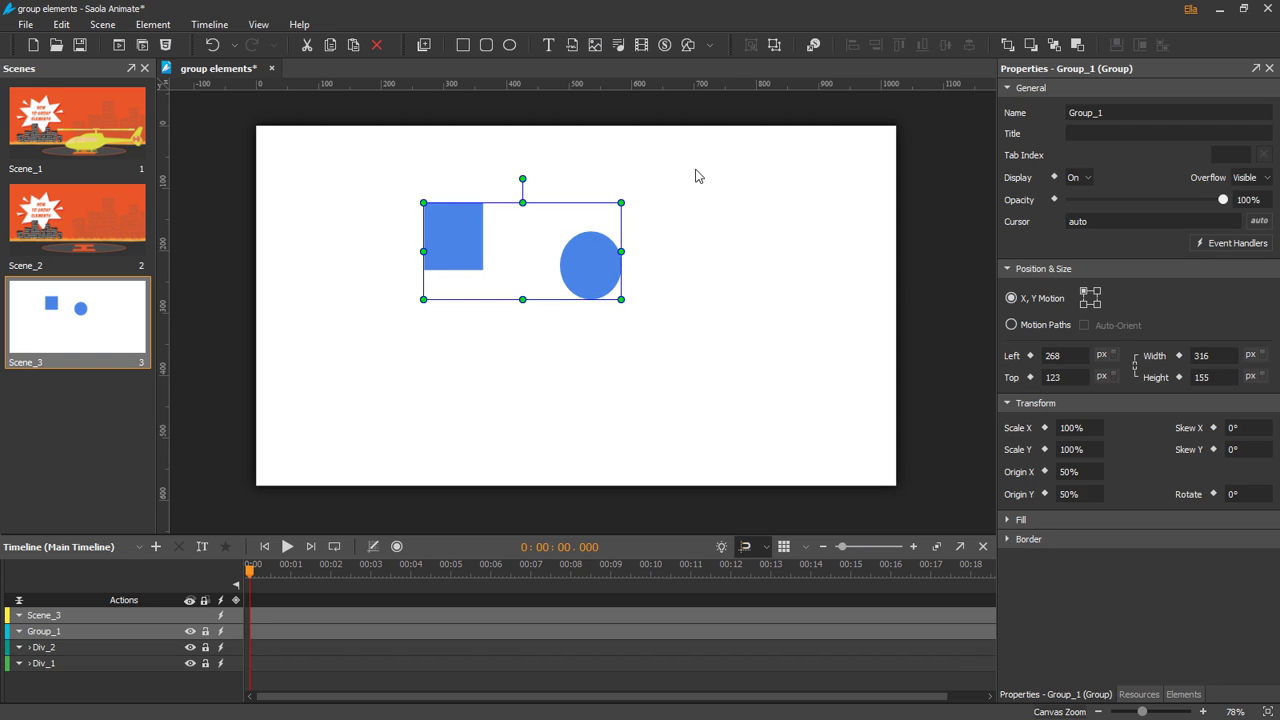
Switch the grouped ellipse's width and height units to percent and resize the whole group to about 410 × 242 px
double_click(587, 252)
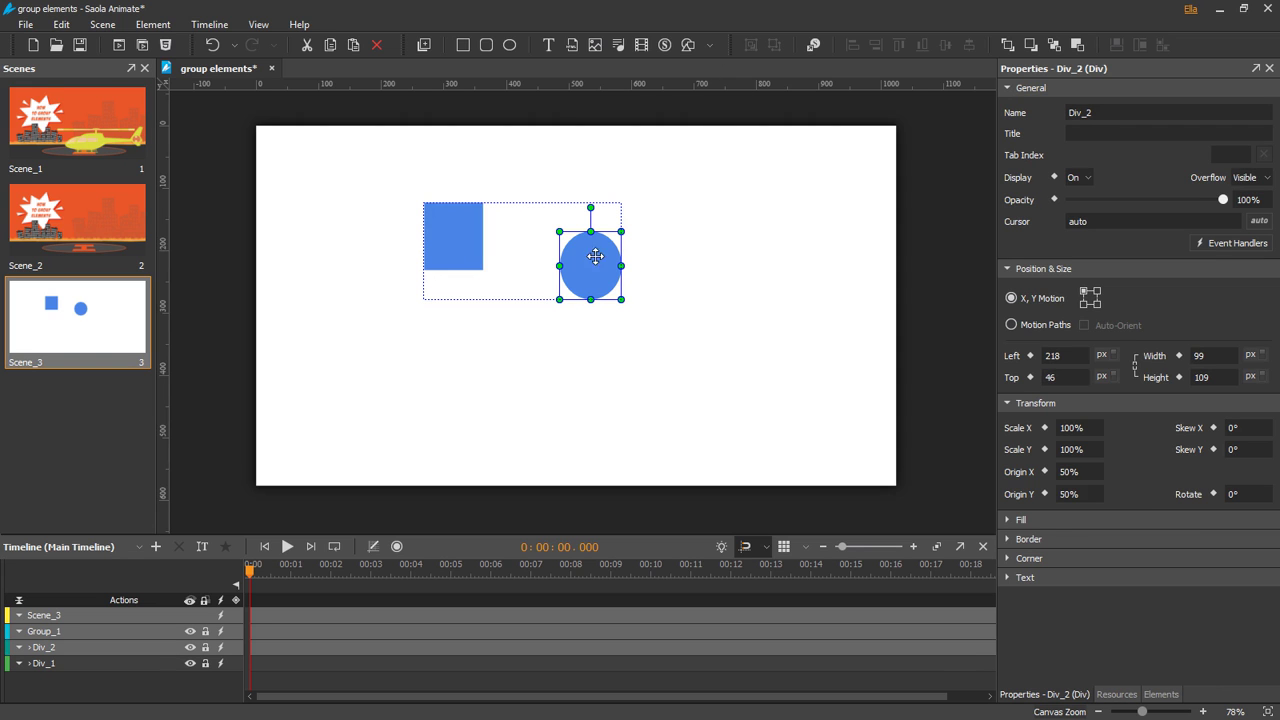
left_click(1257, 355)
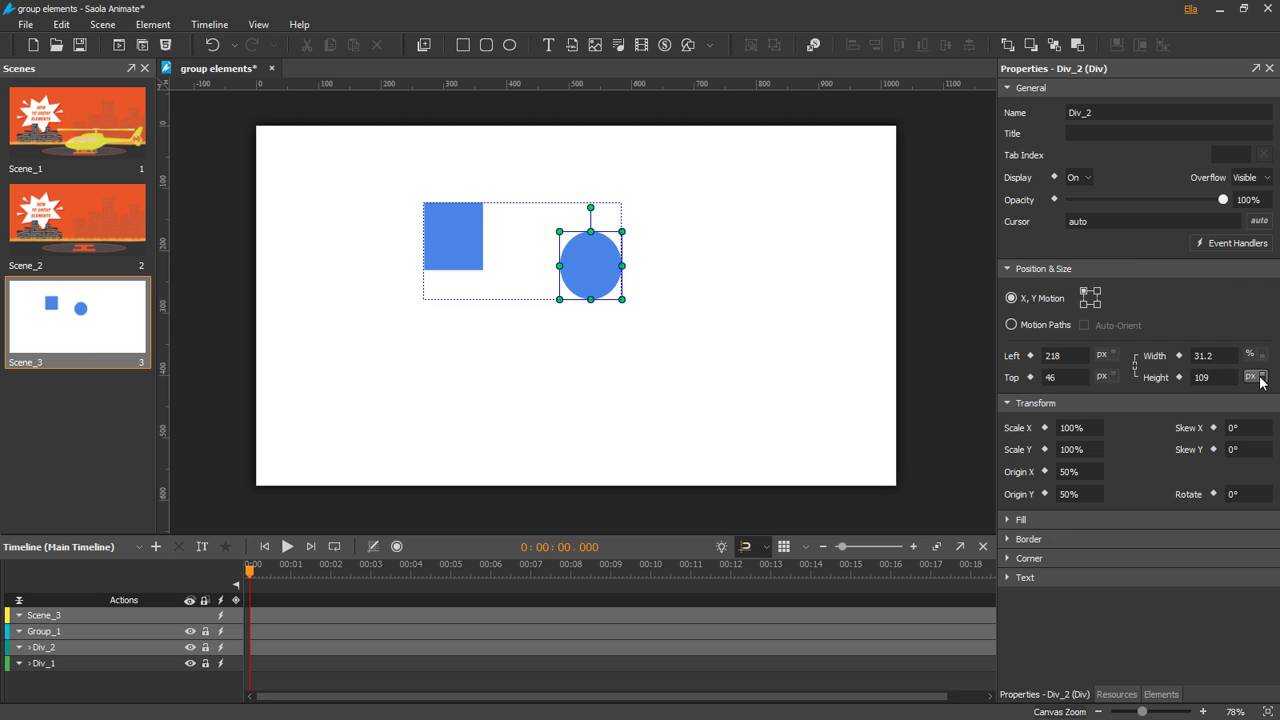
left_click(540, 292)
mouse_move(423, 299)
left_mouse_down()
mouse_move(374, 431)
mouse_move(405, 306)
left_mouse_up()
left_click_drag(627, 309, 660, 352)
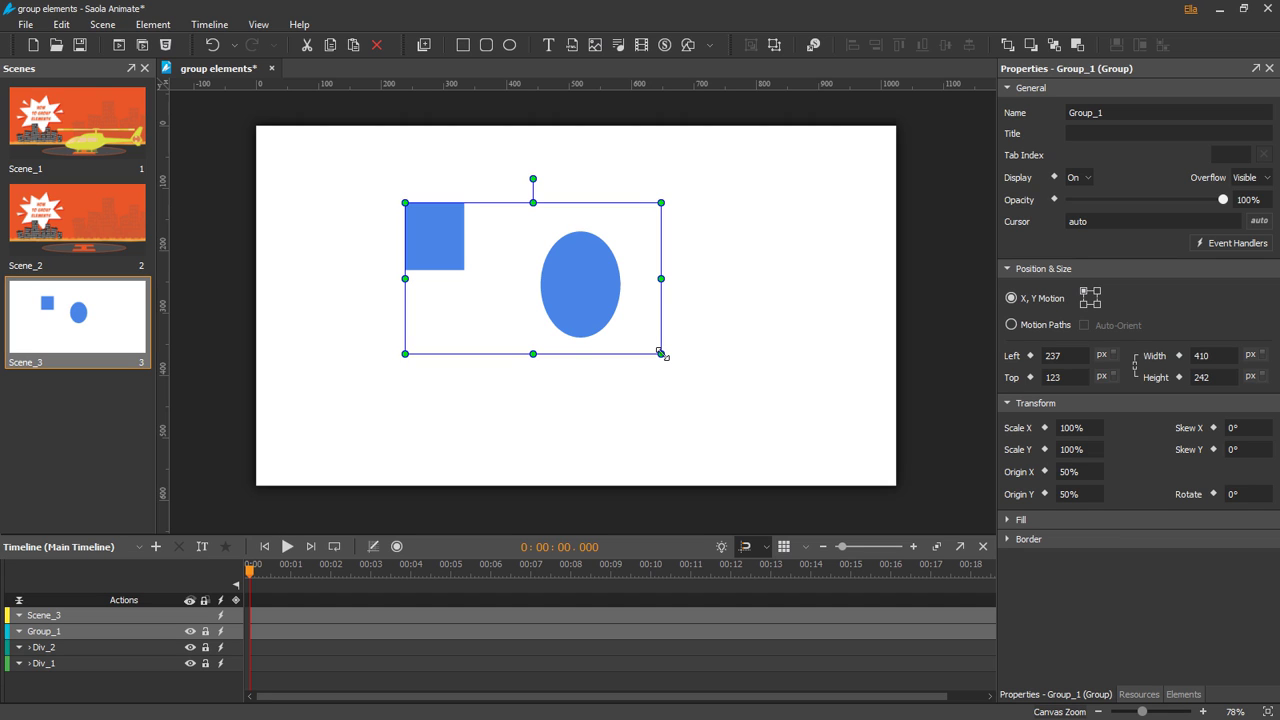
Clear the selection and select the ellipse and the rectangle inside the group individually from their timeline rows
left_click(674, 373)
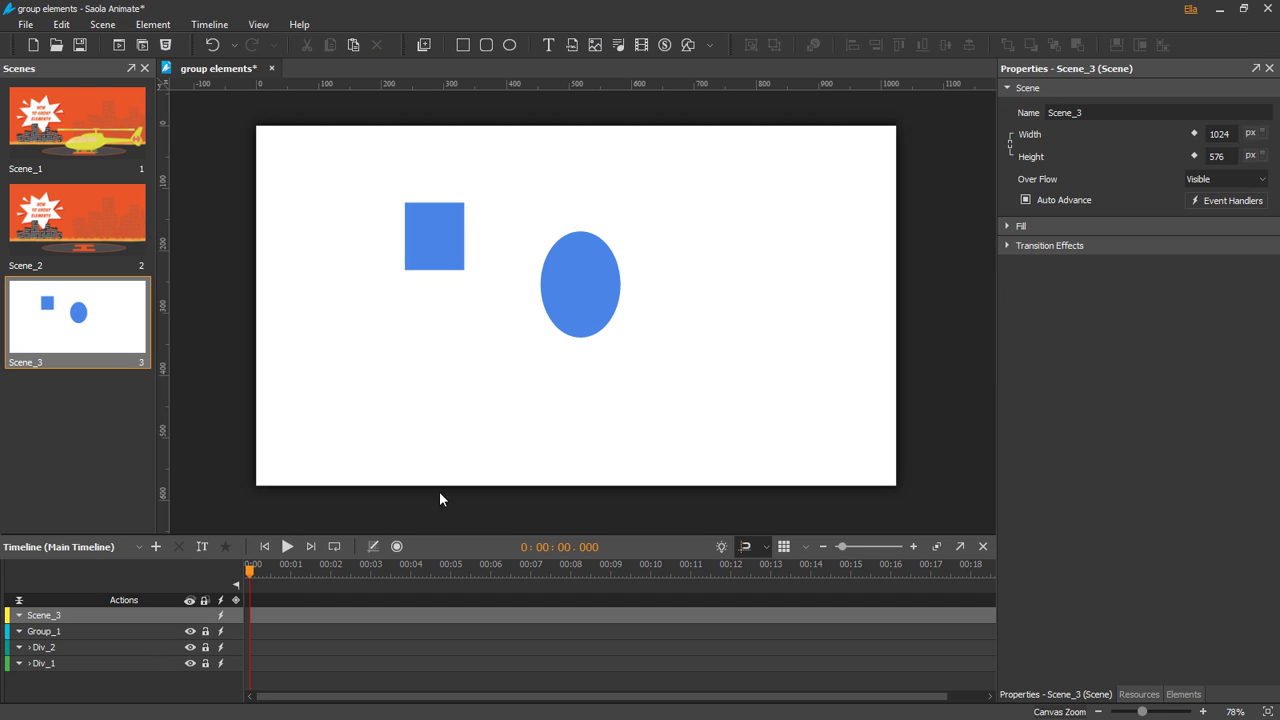
left_click(123, 649)
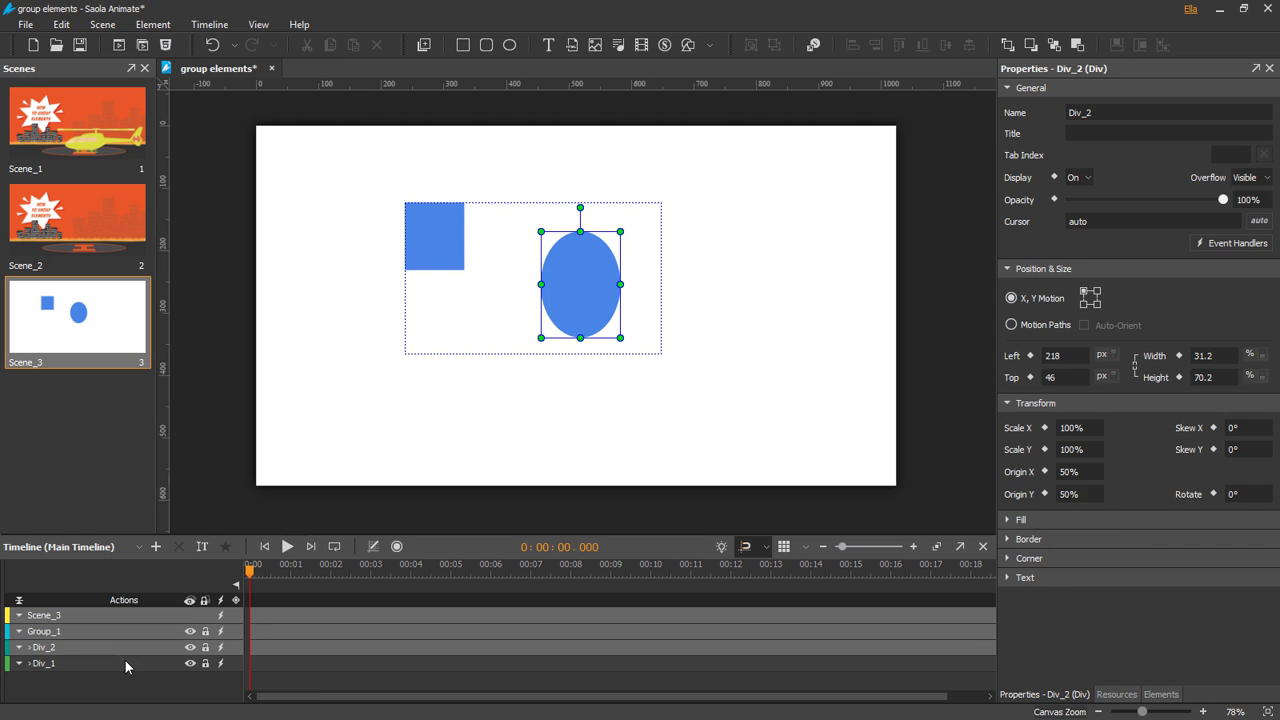
left_click(125, 664)
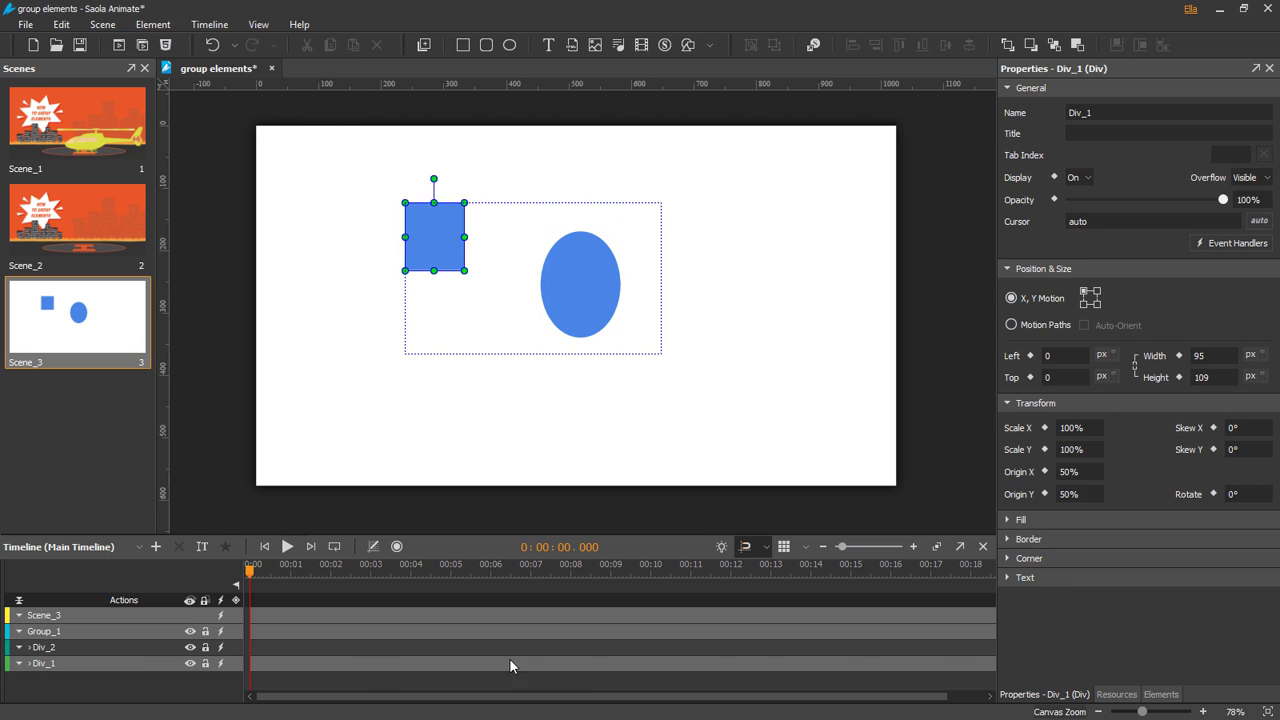
Select the ellipse Div_2 and the rectangle Div_1 in turn from the scene's element hierarchy, and clear the selection
left_click(1160, 694)
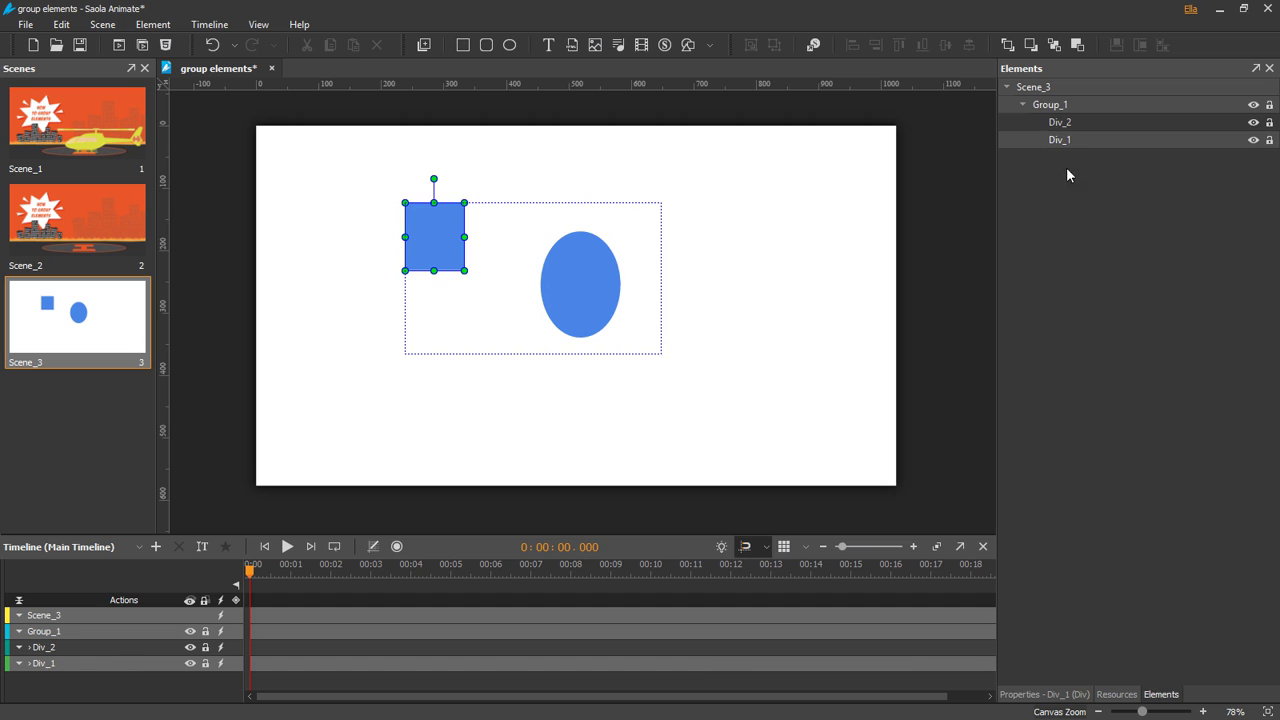
left_click(1049, 122)
left_click(1050, 138)
left_click(767, 291)
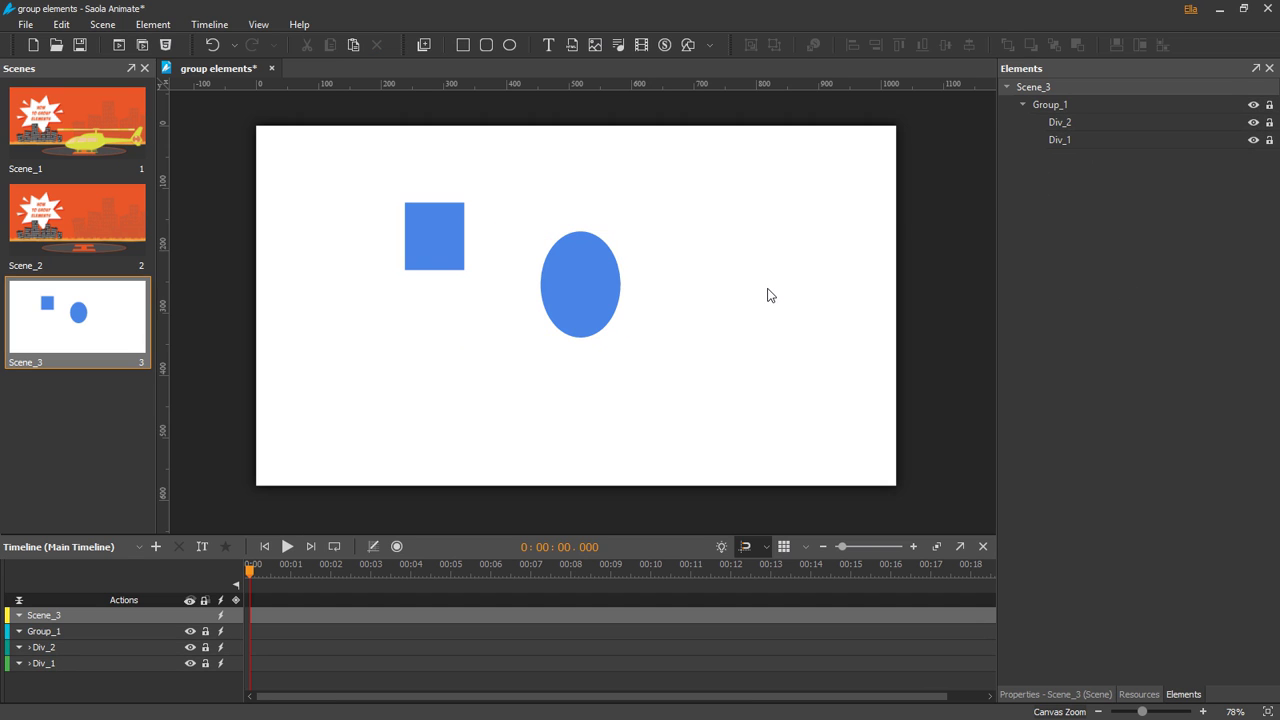
Select the group on the canvas, switch between its ellipse and rectangle, and return to the group and its ellipse
left_click(590, 287)
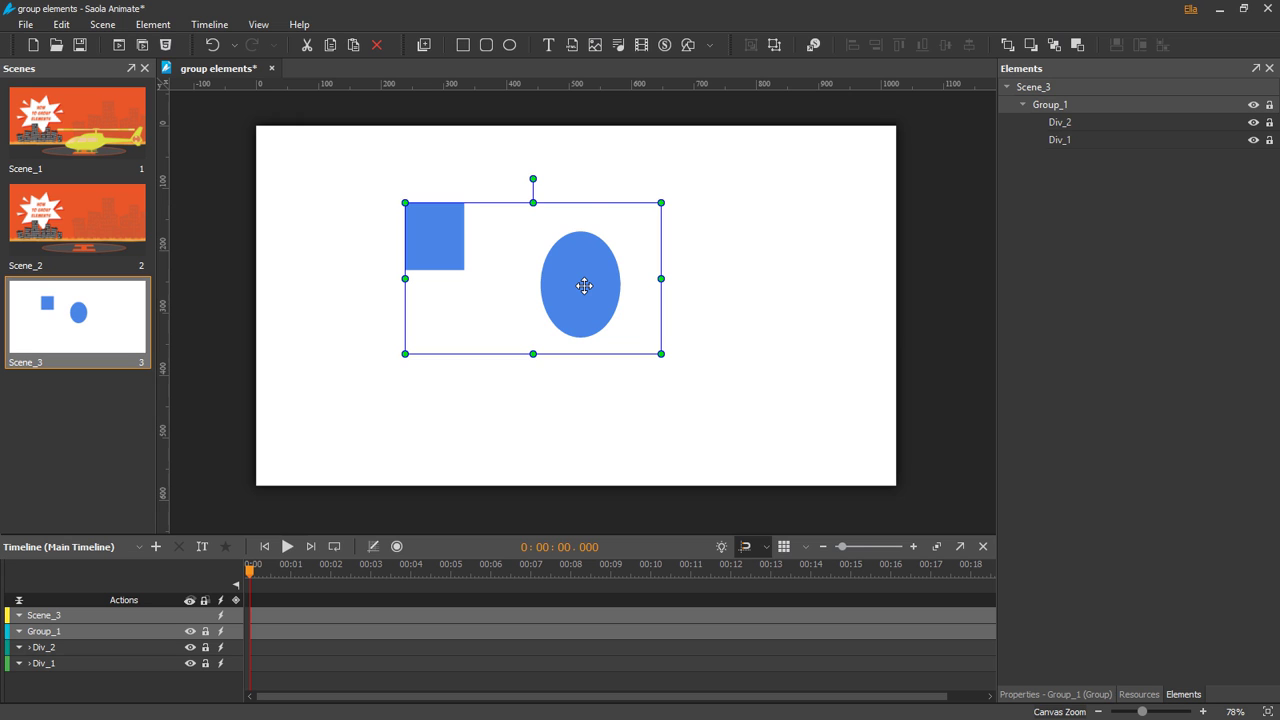
left_click(584, 286)
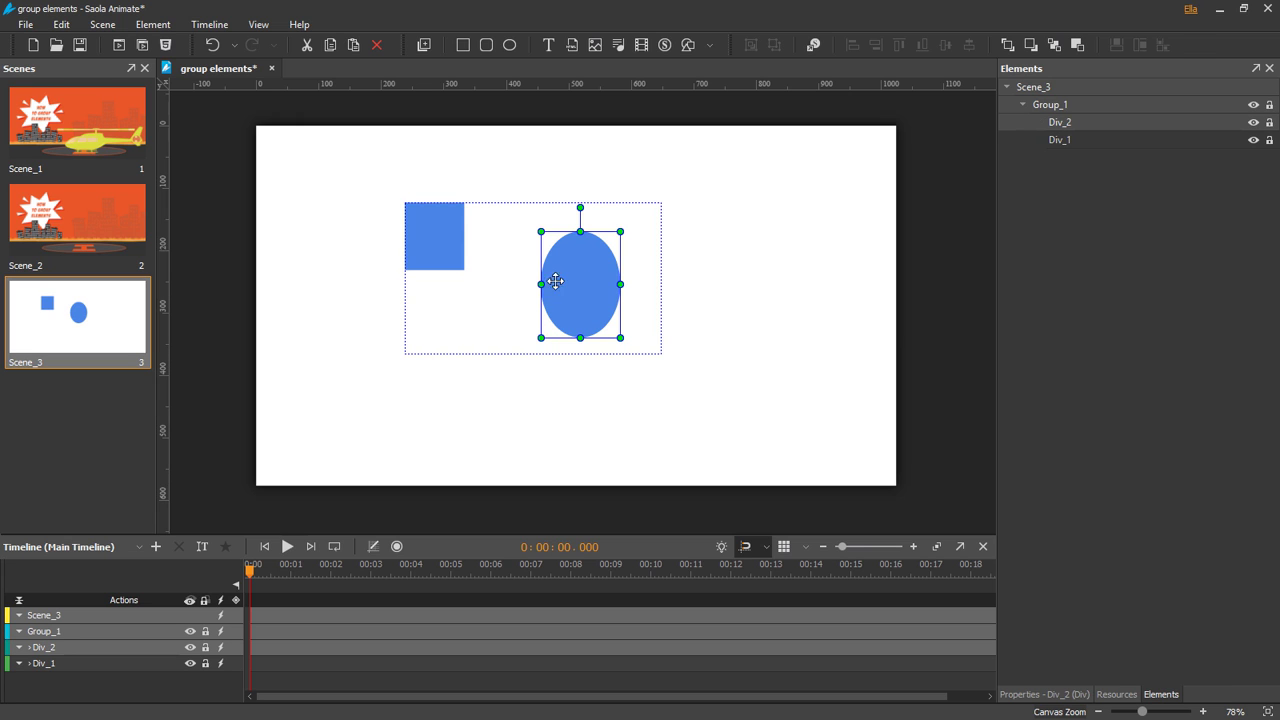
left_click(431, 244)
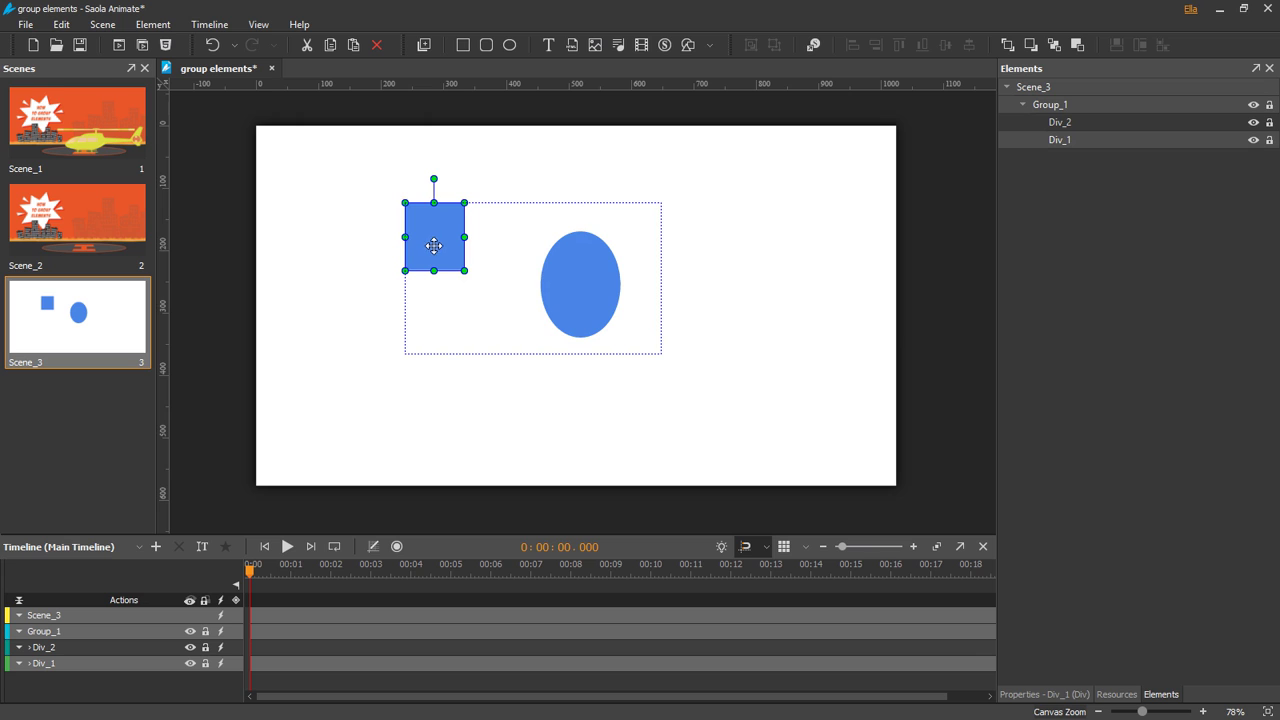
left_click(657, 294)
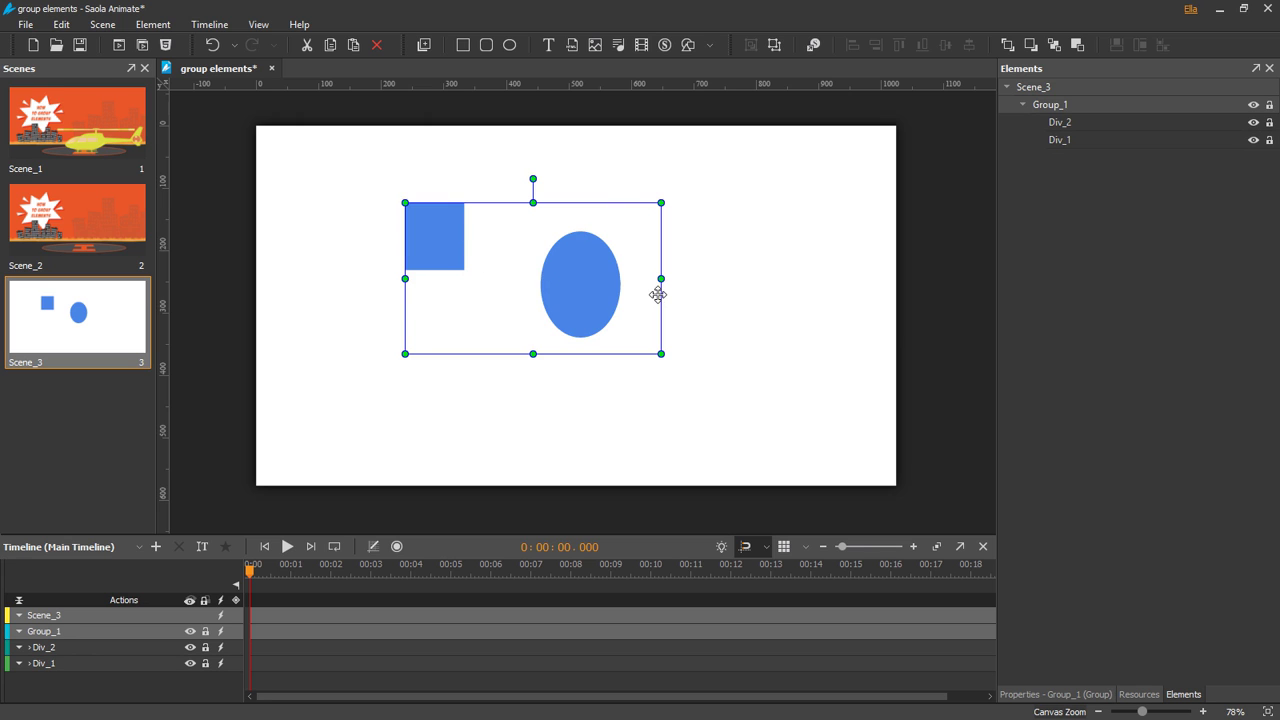
left_click(609, 292)
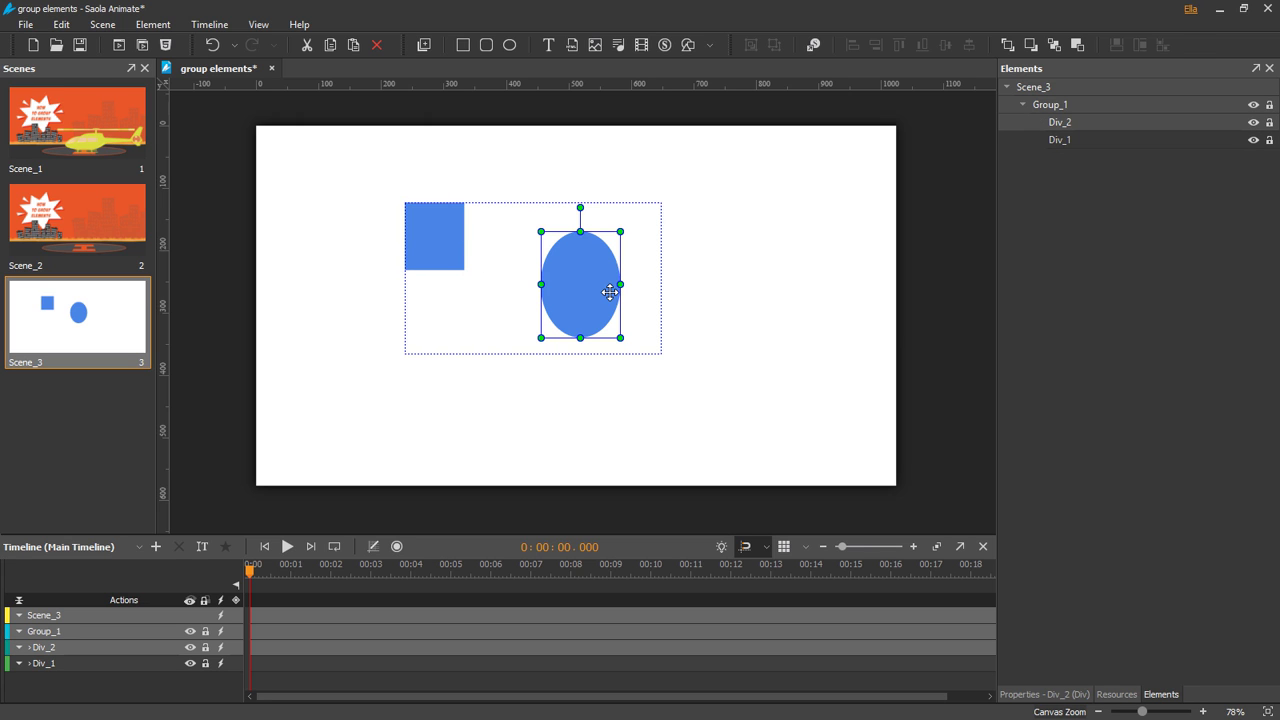